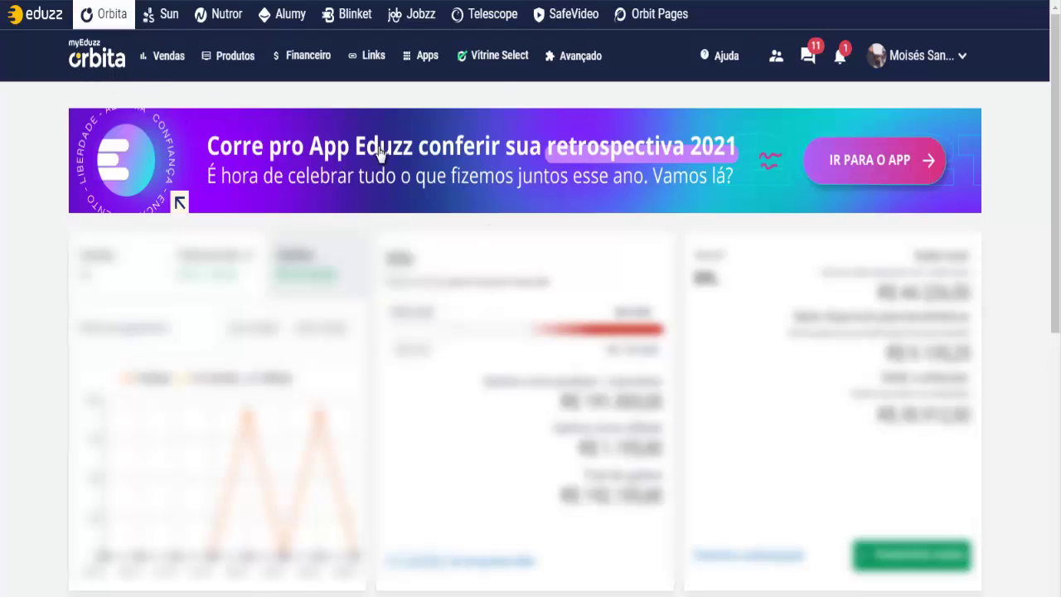
- Choose Vitrine Select in Eduzz Órbita's top bar to bring up the redirect-to-Select prompt
click(487, 66)
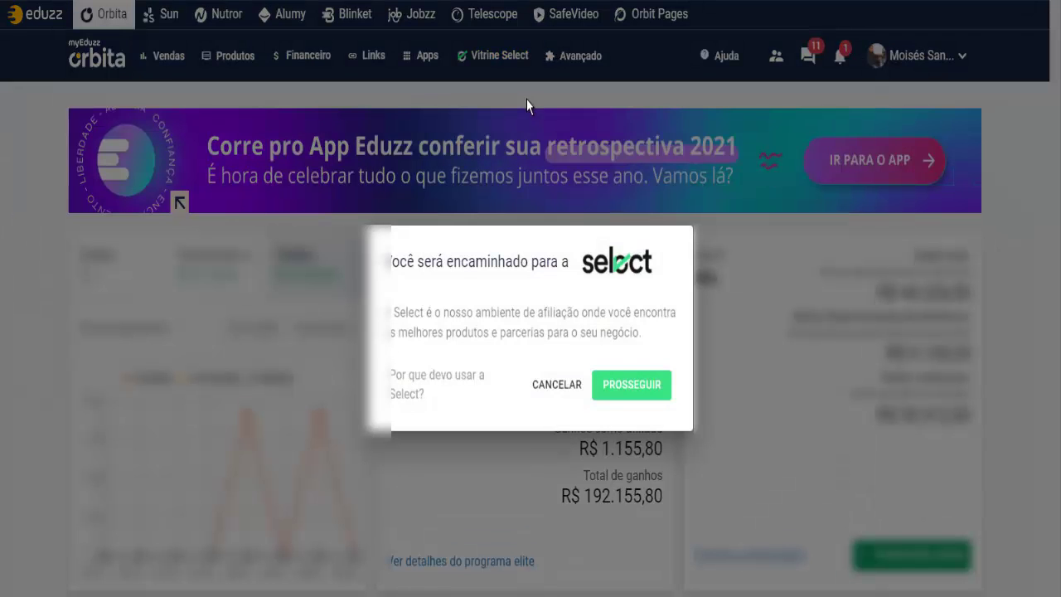
- Proceed to Eduzz Select and browse through the Vitrine de Produtos showcase
click(635, 386)
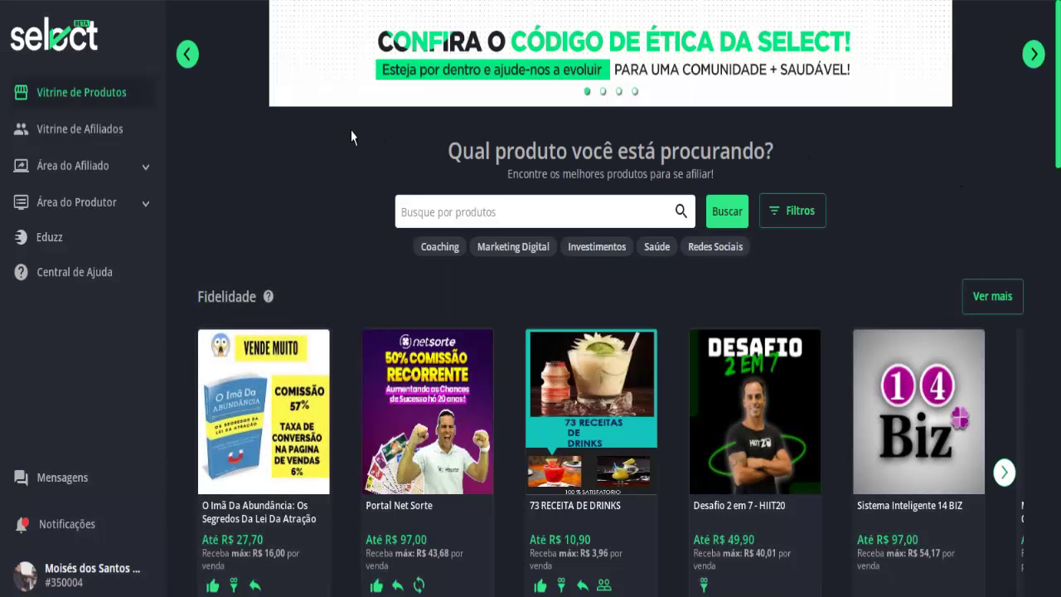
scroll(232, 139, down, 5)
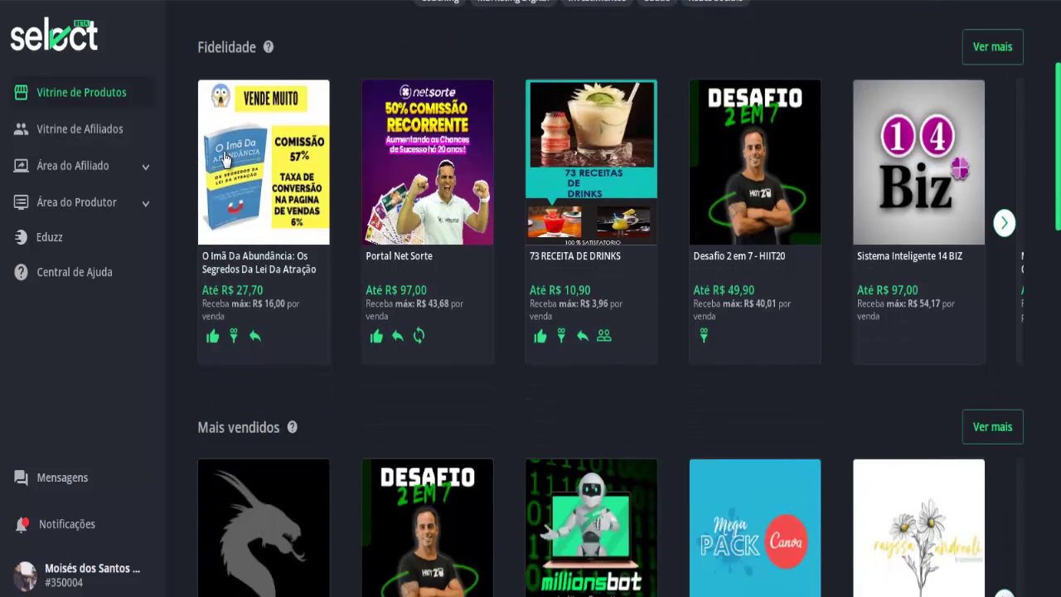
scroll(228, 166, down, 4)
scroll(240, 215, down, 2)
scroll(253, 260, down, 4)
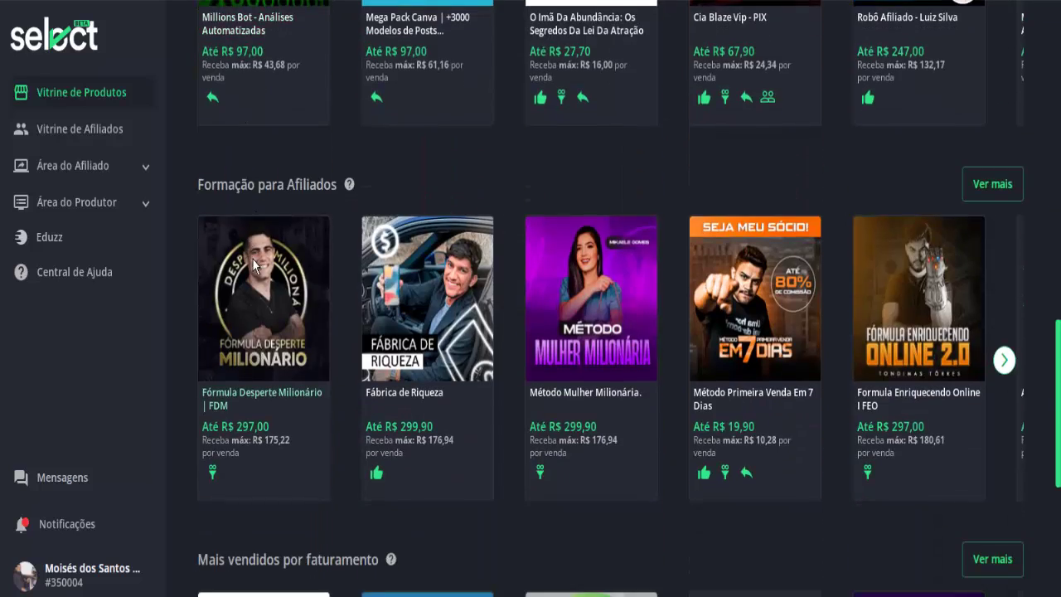
scroll(376, 339, down, 4)
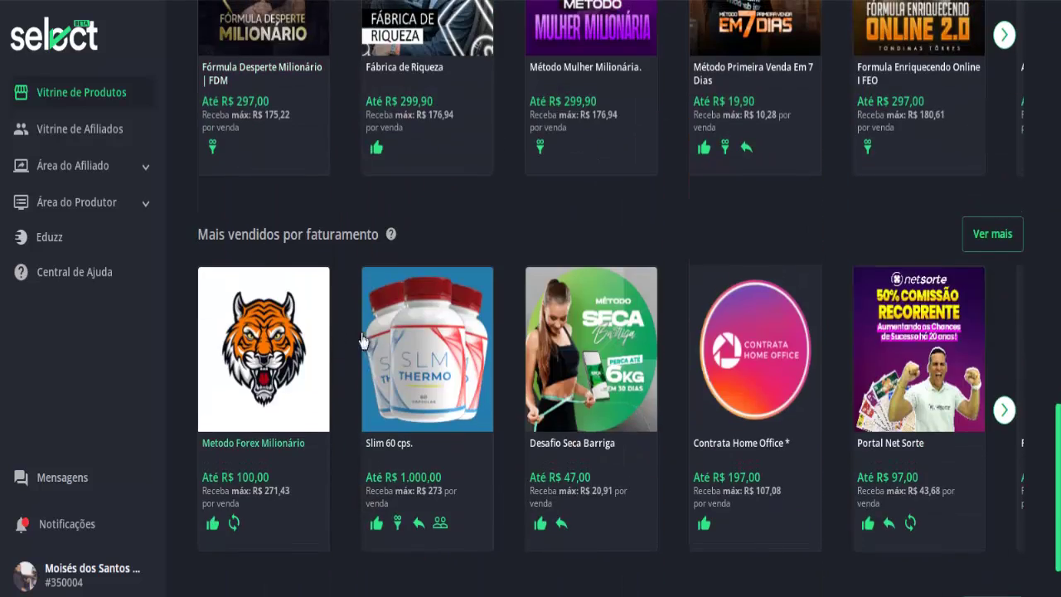
scroll(390, 438, up, 5)
scroll(365, 406, up, 4)
scroll(359, 402, up, 7)
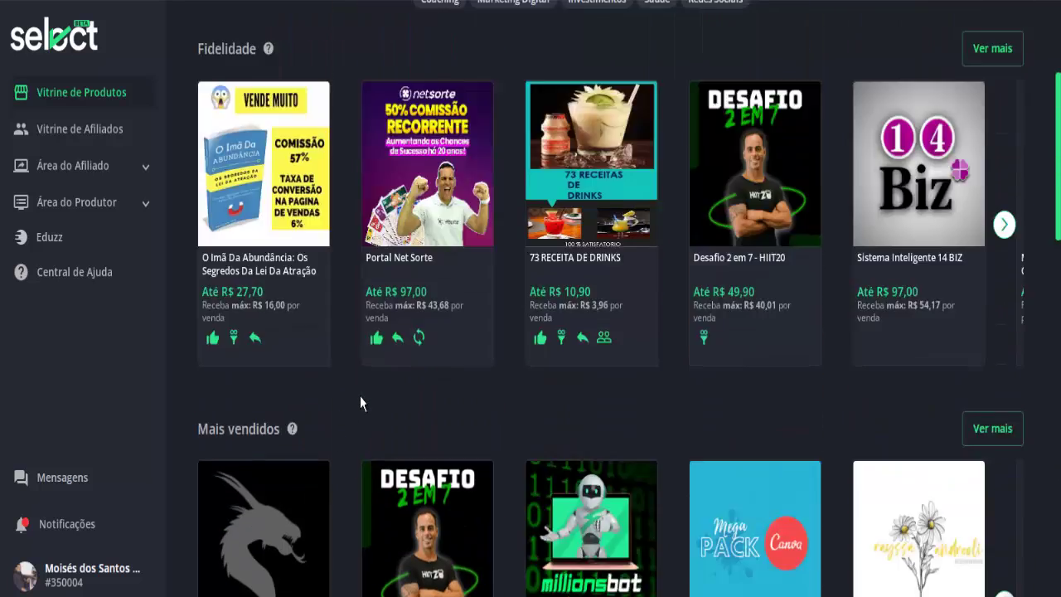
scroll(359, 402, up, 3)
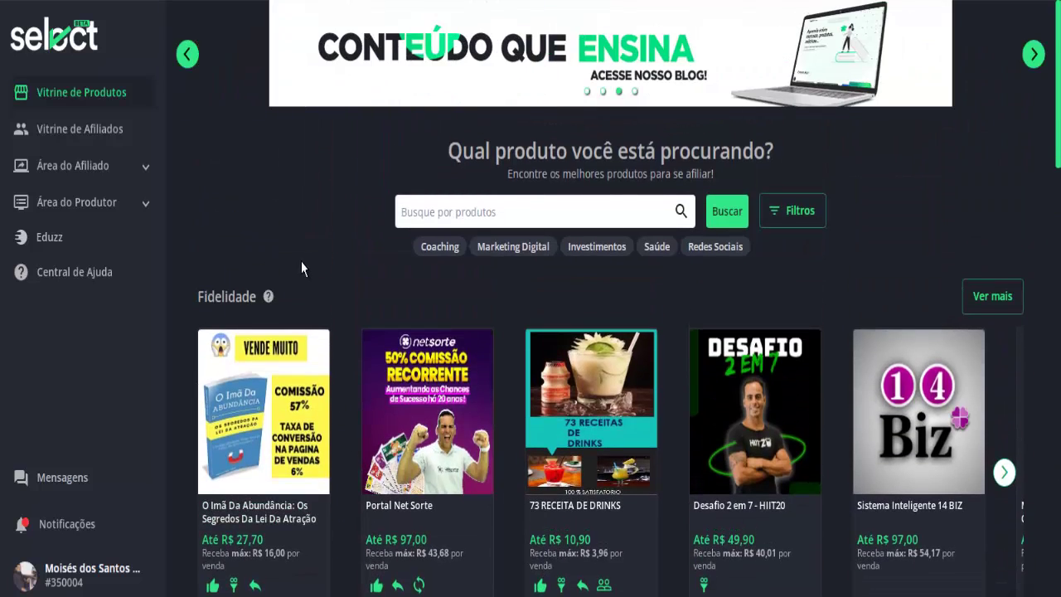
- Return to the Fidelidade row and advance its carousel to show more products
scroll(324, 301, down, 2)
scroll(414, 357, down, 2)
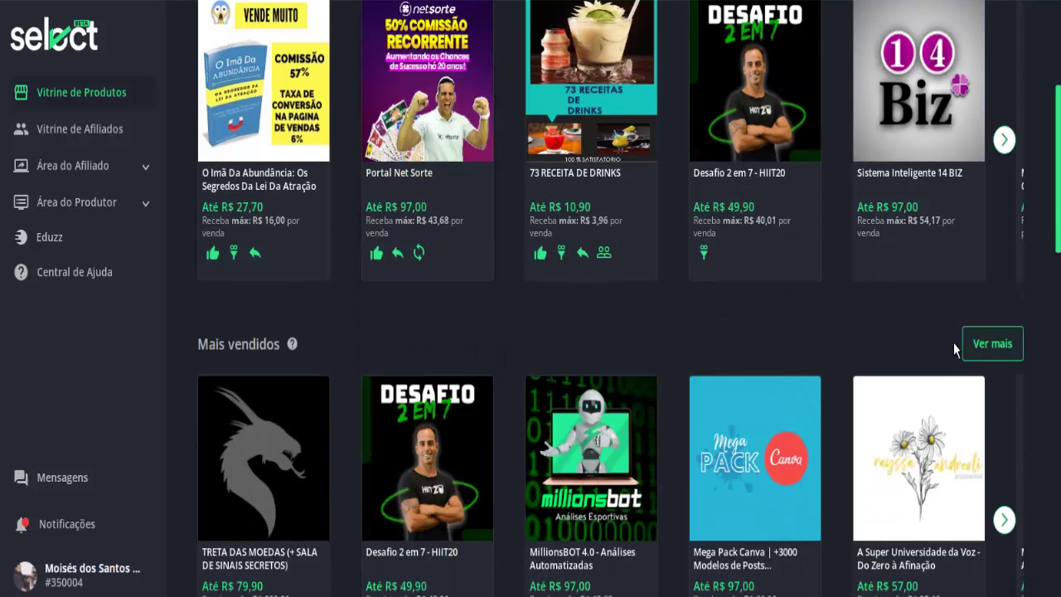
scroll(916, 340, up, 1)
scroll(915, 340, up, 3)
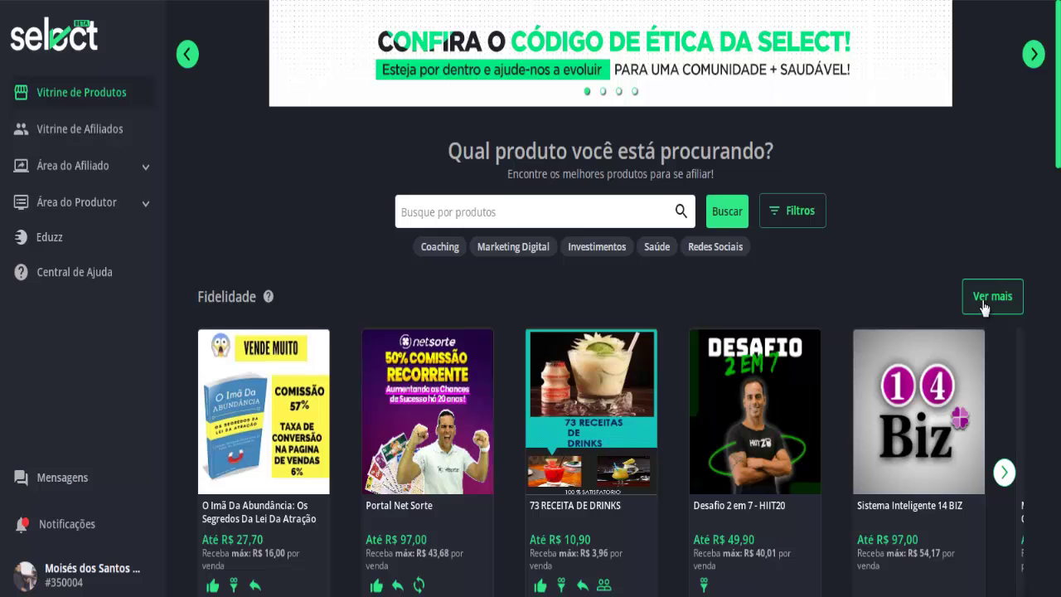
click(1005, 473)
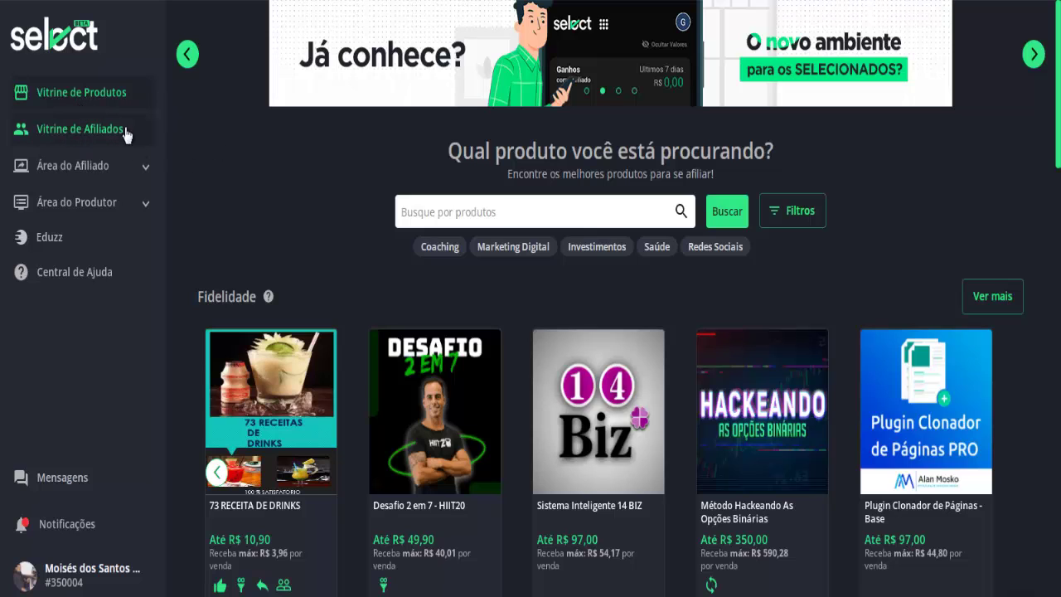
- Open Vitrine de Afiliados, look over it, and expand Área do Afiliado in the sidebar
click(82, 140)
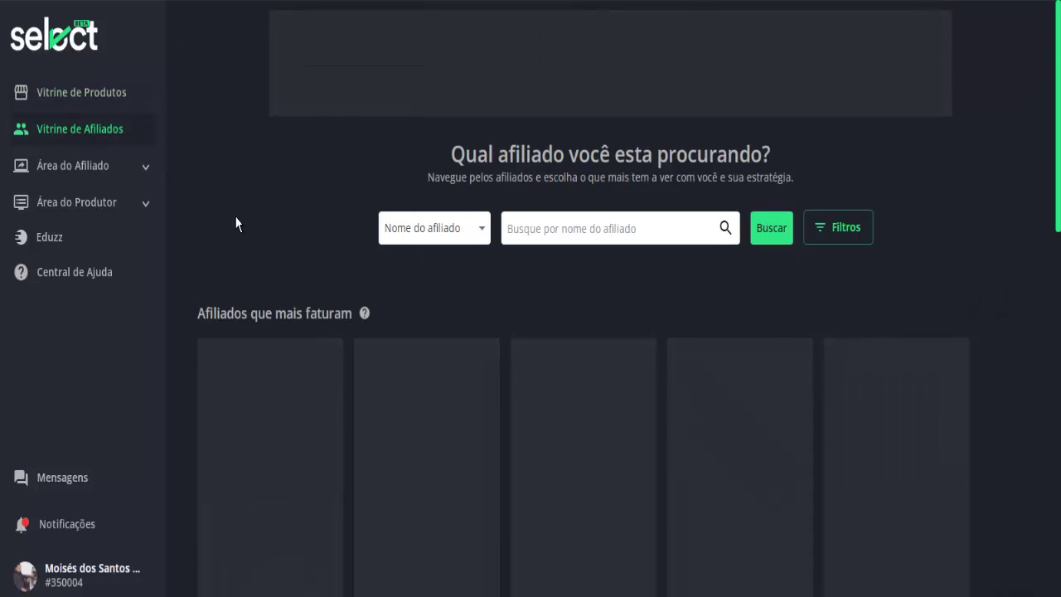
scroll(426, 372, down, 2)
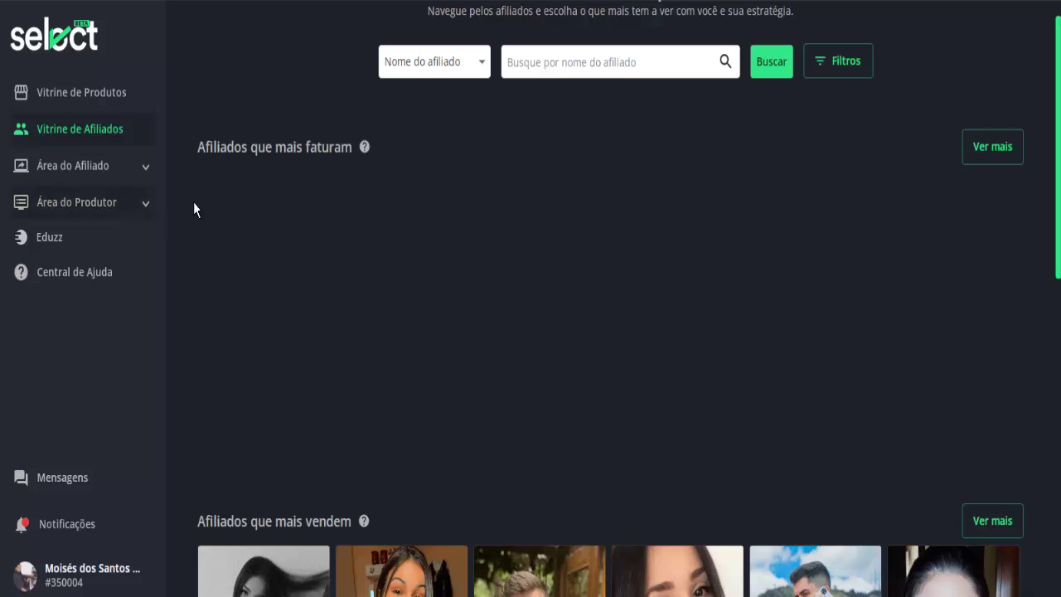
click(138, 172)
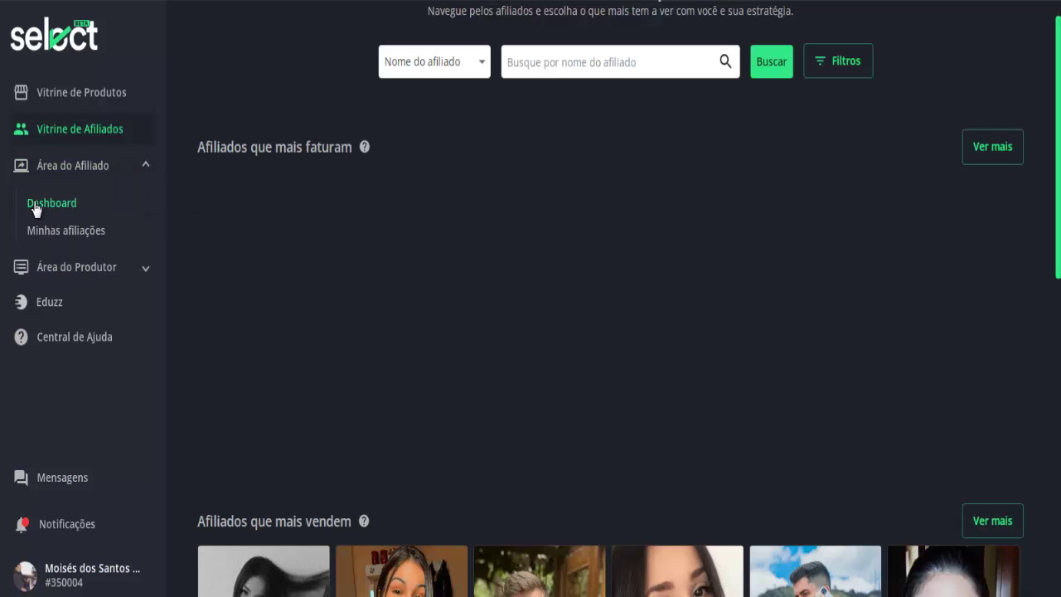
- Open Minhas afiliações and look through affiliated products like Afiliado Hacker and Orbit Pages
click(62, 234)
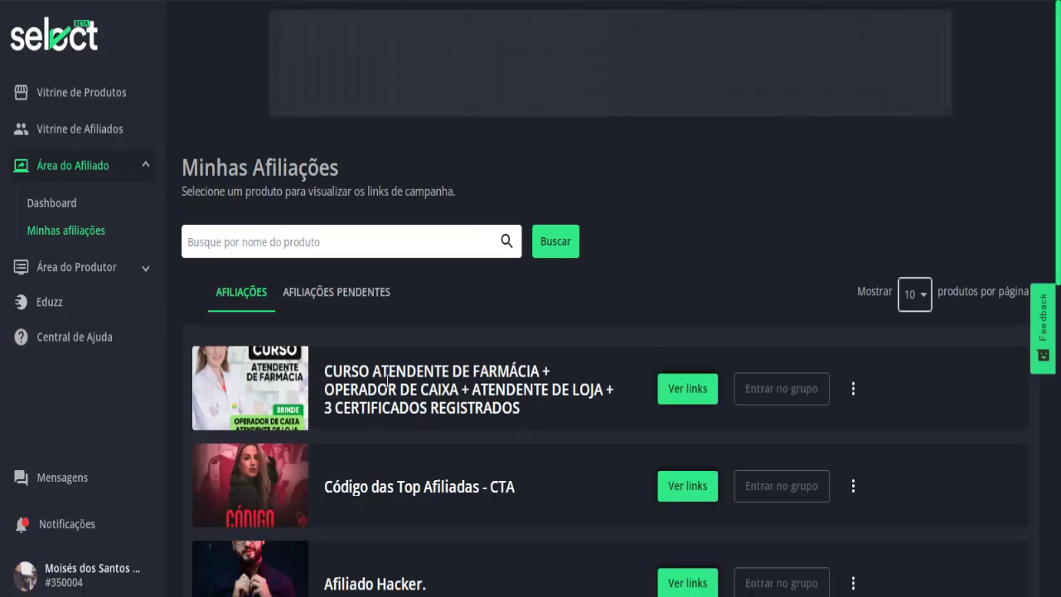
scroll(287, 351, down, 2)
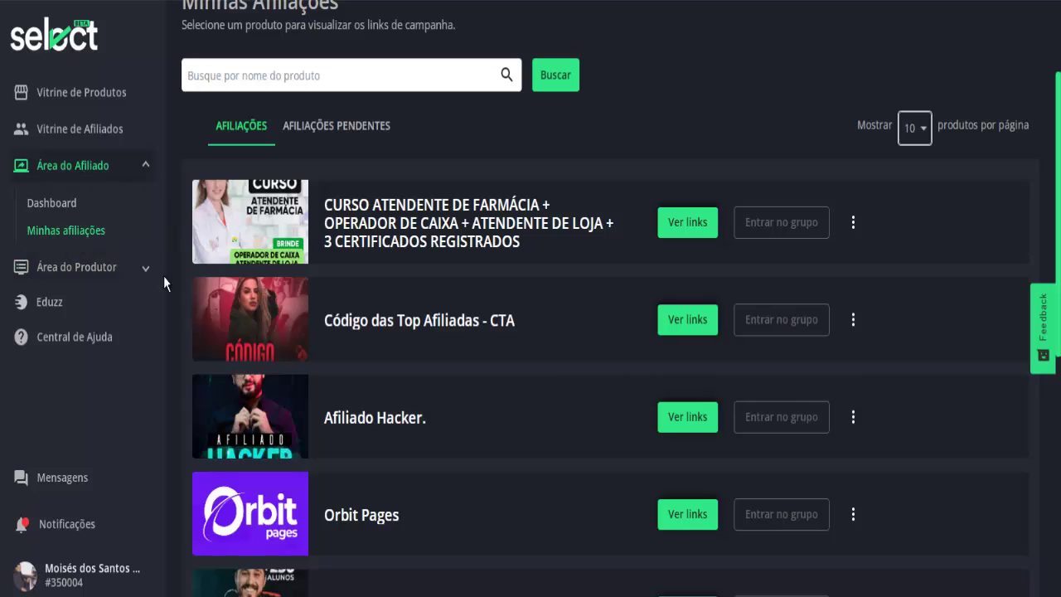
scroll(217, 328, up, 1)
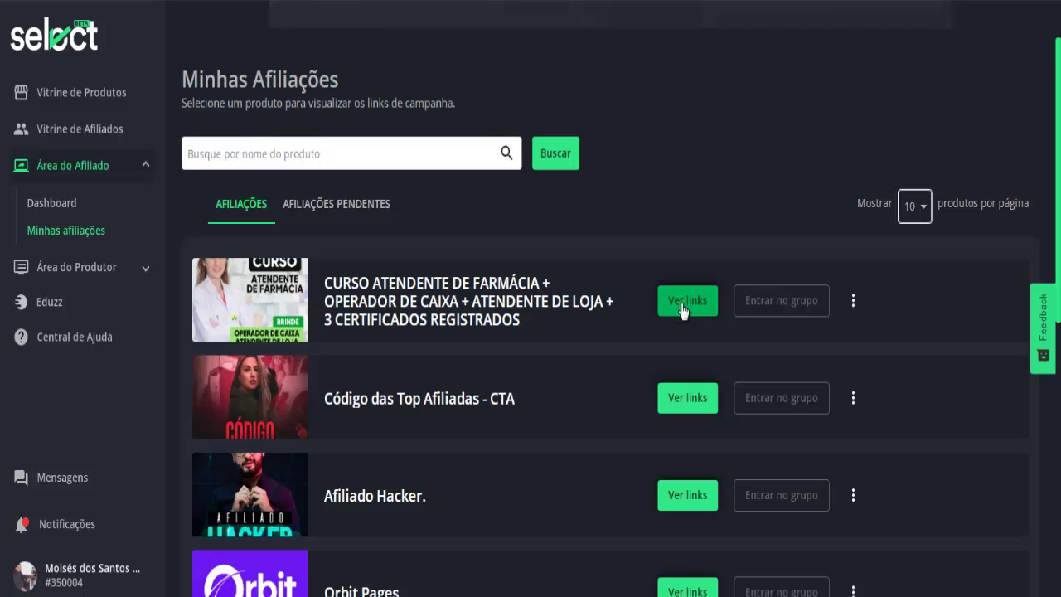
scroll(685, 312, down, 1)
- Open the links for Código das Top Afiliadas - CTA and scroll through its checkout links
click(675, 325)
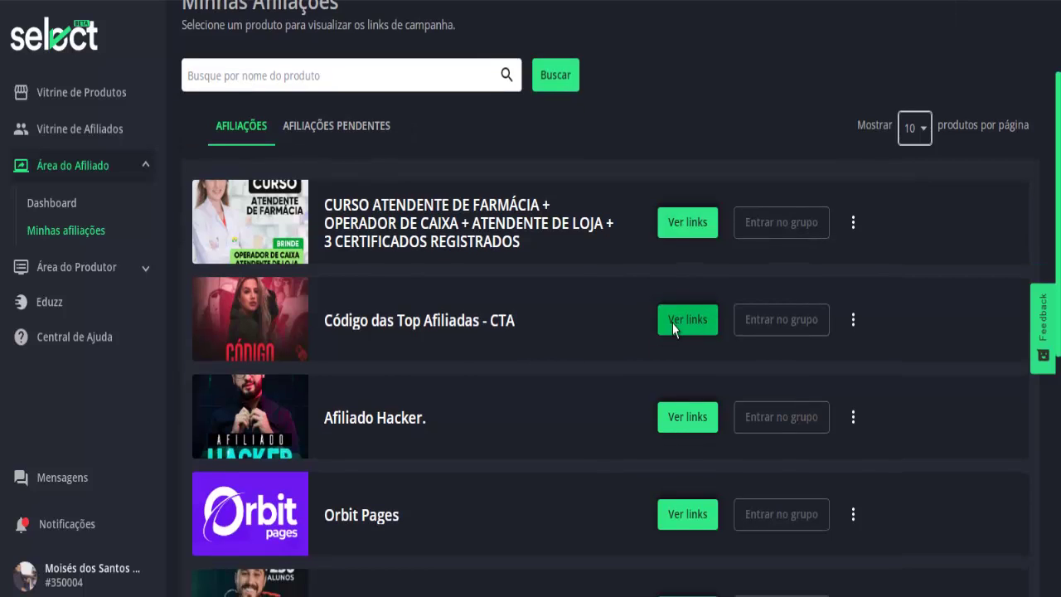
scroll(641, 329, down, 3)
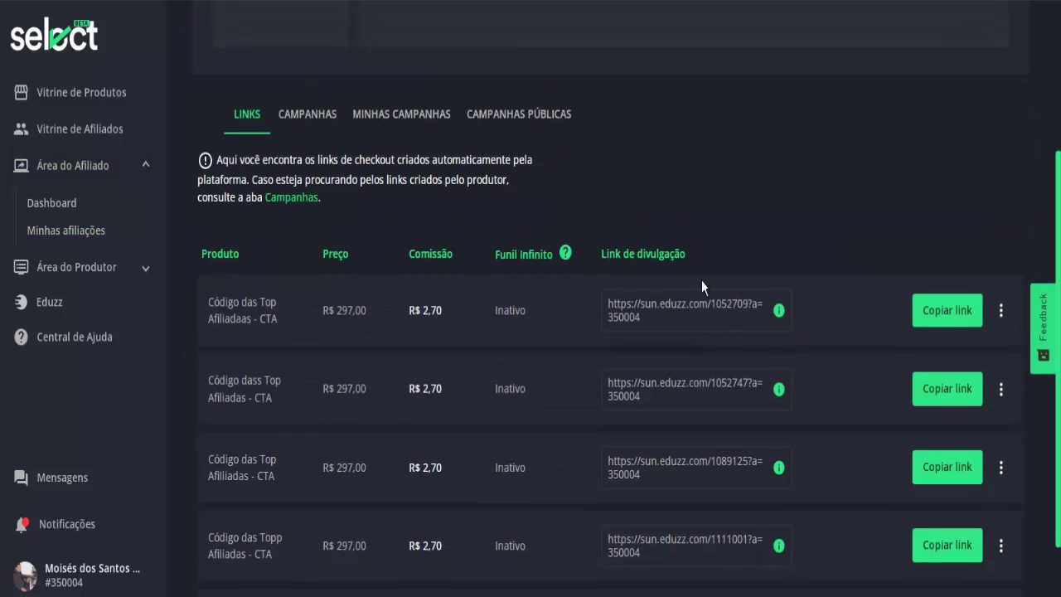
scroll(543, 229, down, 1)
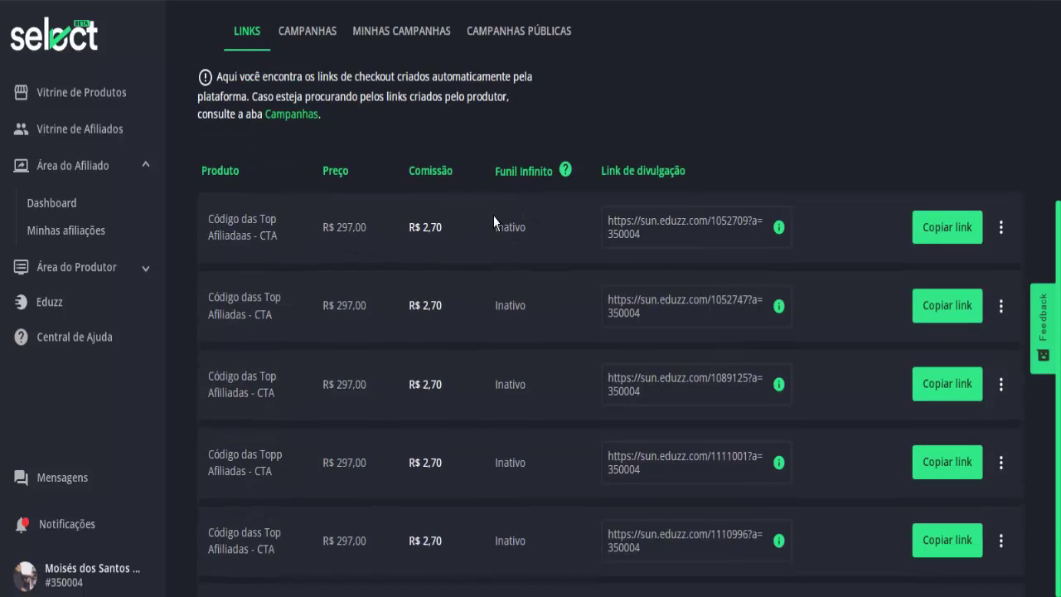
scroll(614, 233, down, 1)
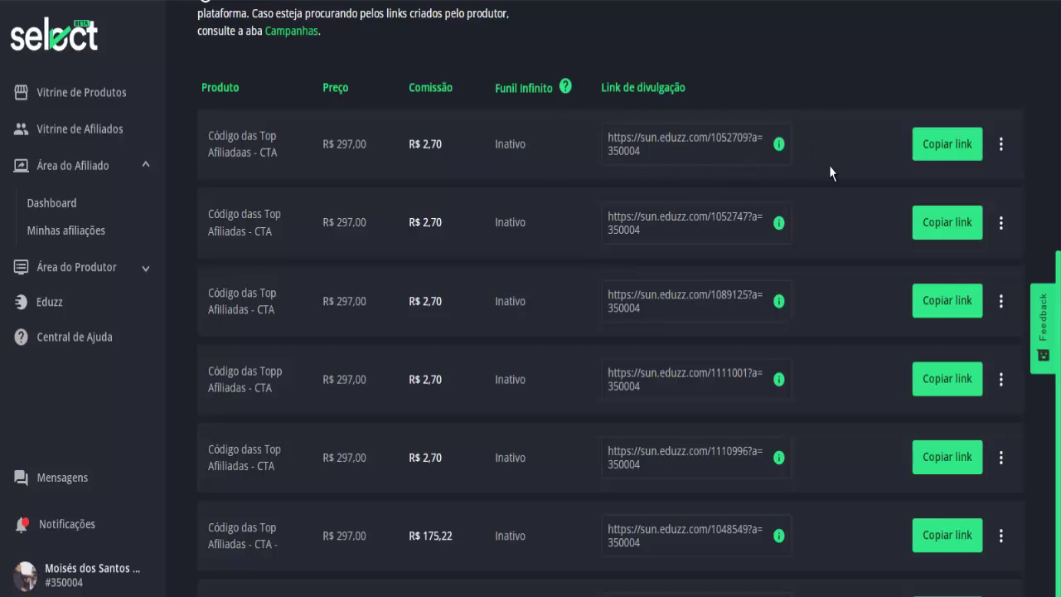
- Select the first row's affiliate link text, clearing and reselecting it
click(616, 138)
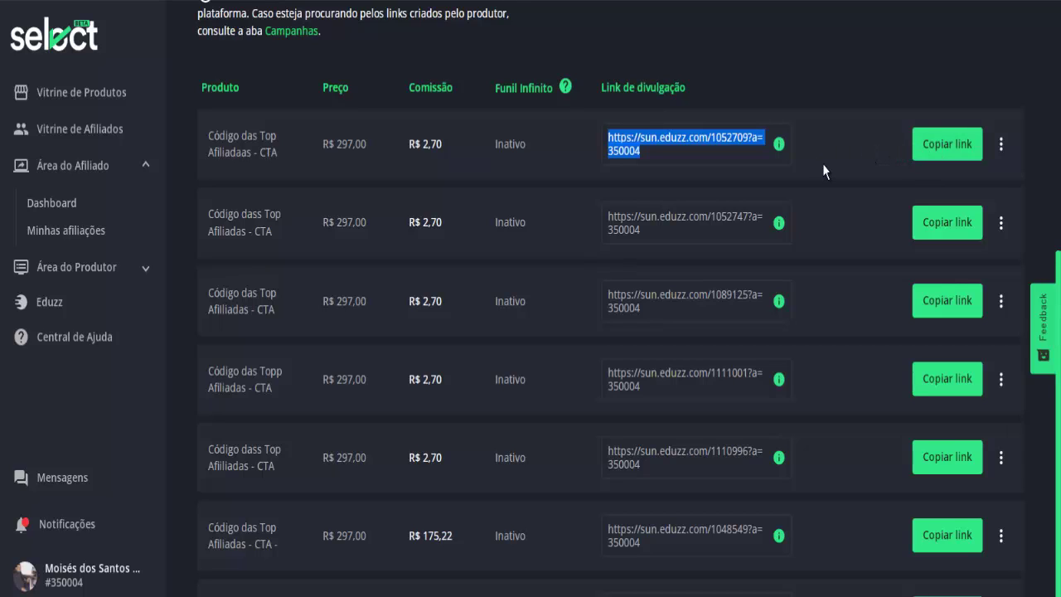
scroll(822, 163, up, 3)
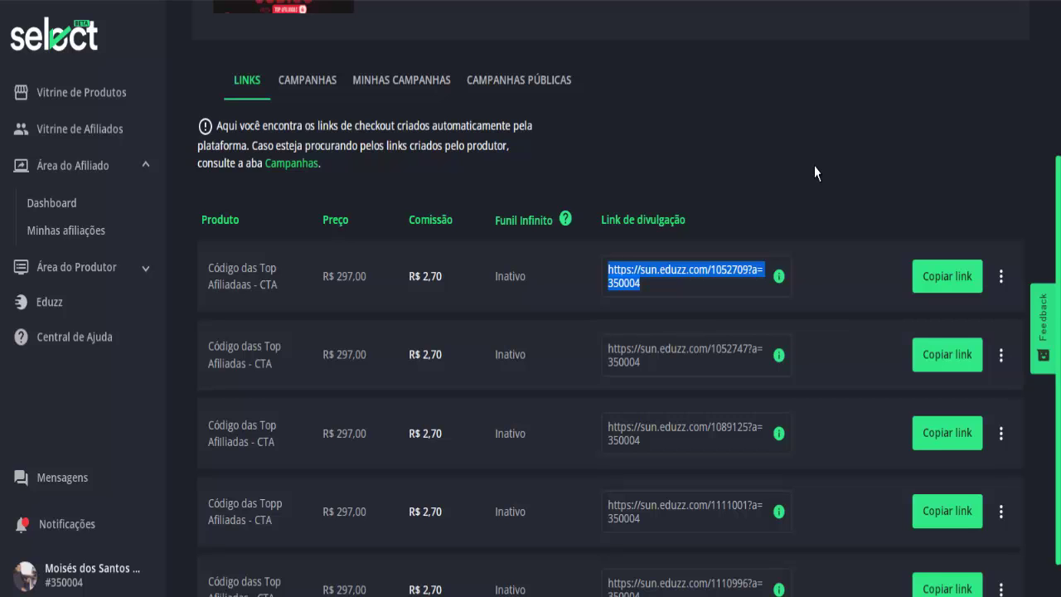
scroll(814, 172, down, 1)
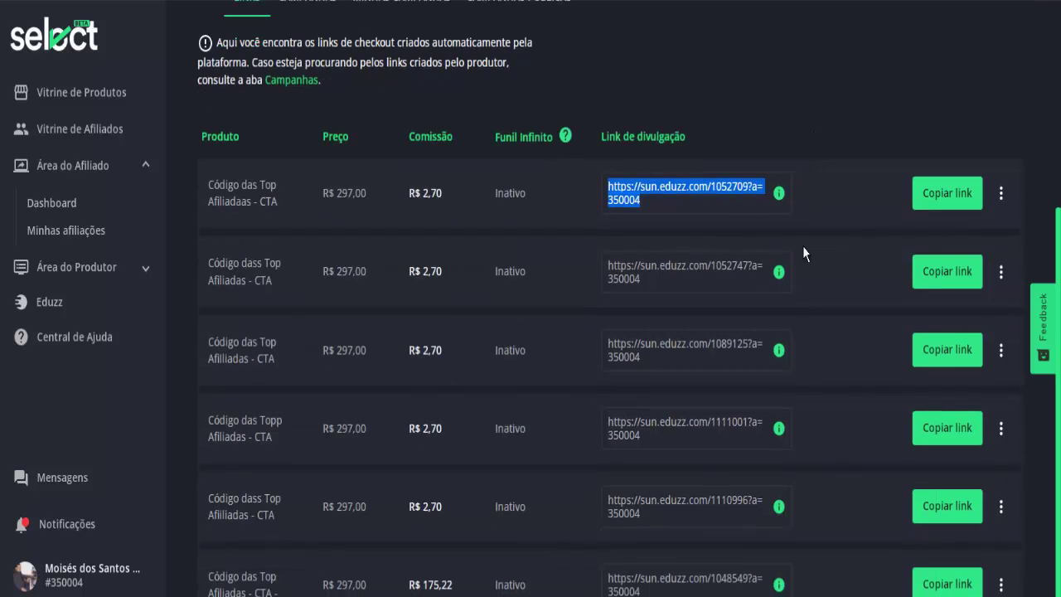
scroll(845, 212, up, 2)
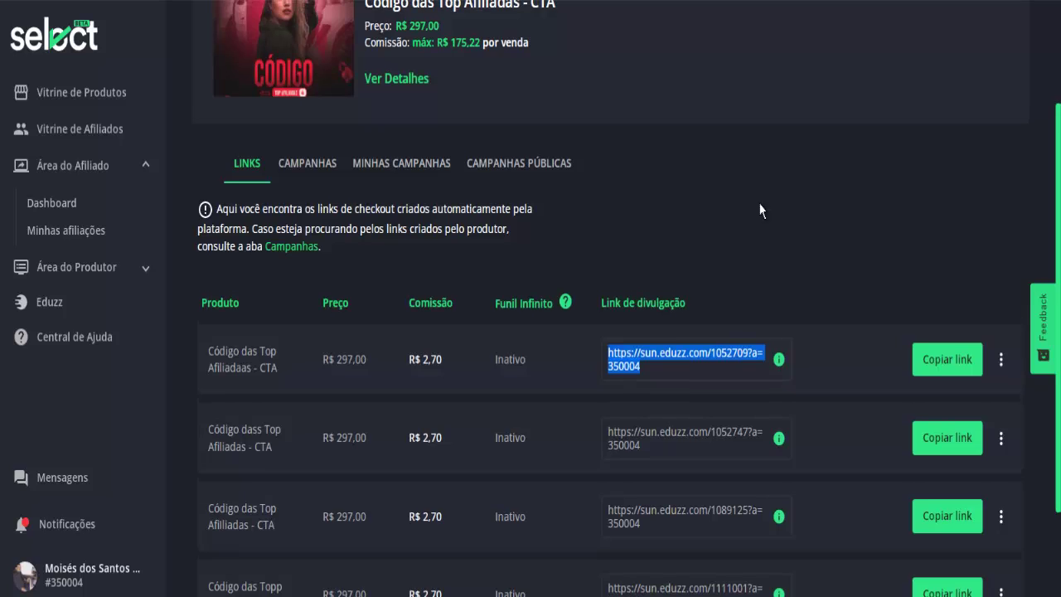
click(650, 371)
click(642, 361)
click(702, 357)
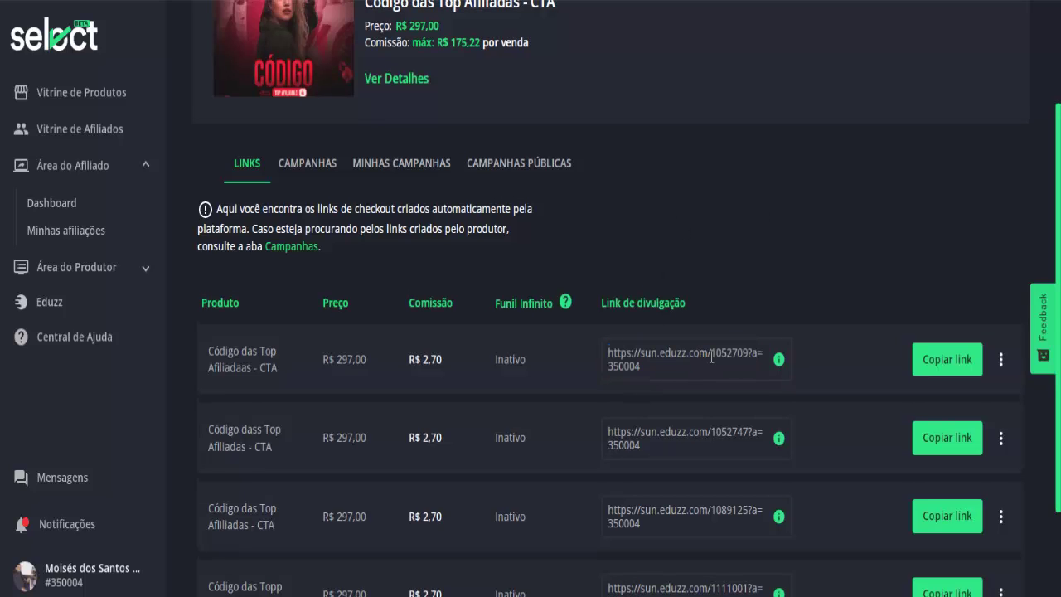
drag(711, 356, 735, 376)
click(717, 279)
scroll(717, 279, up, 1)
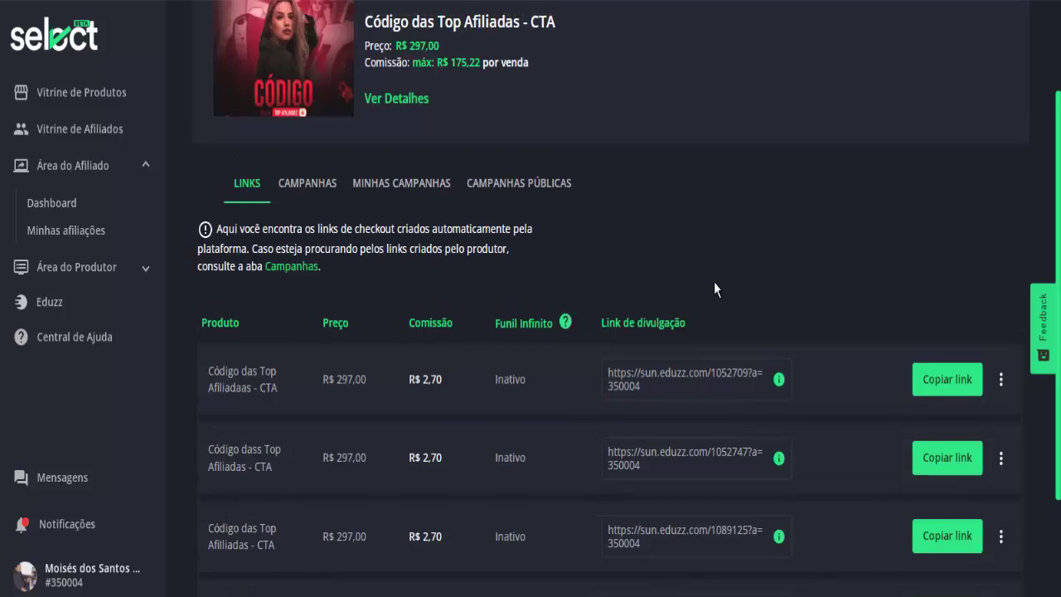
scroll(714, 283, up, 2)
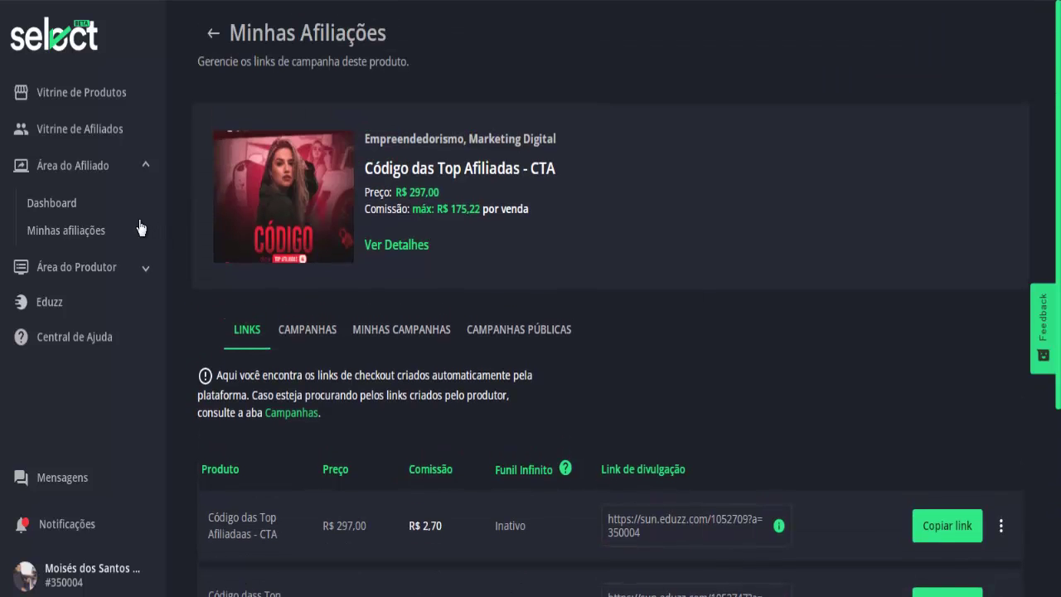
- Go to Vitrine de Produtos and open Método Vendedor Milionário under Produtos Premium
click(76, 92)
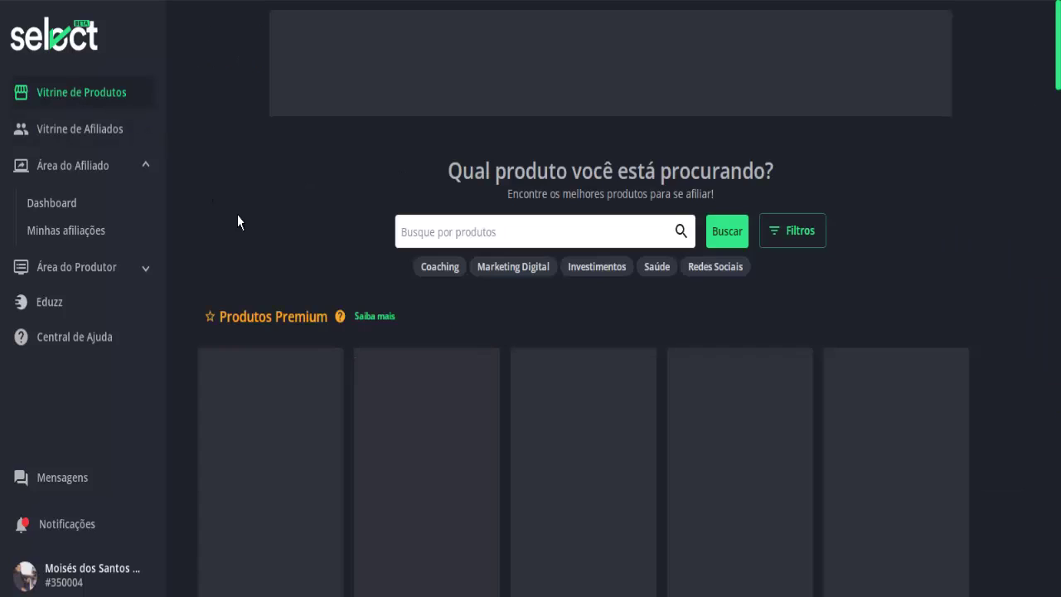
scroll(239, 224, down, 1)
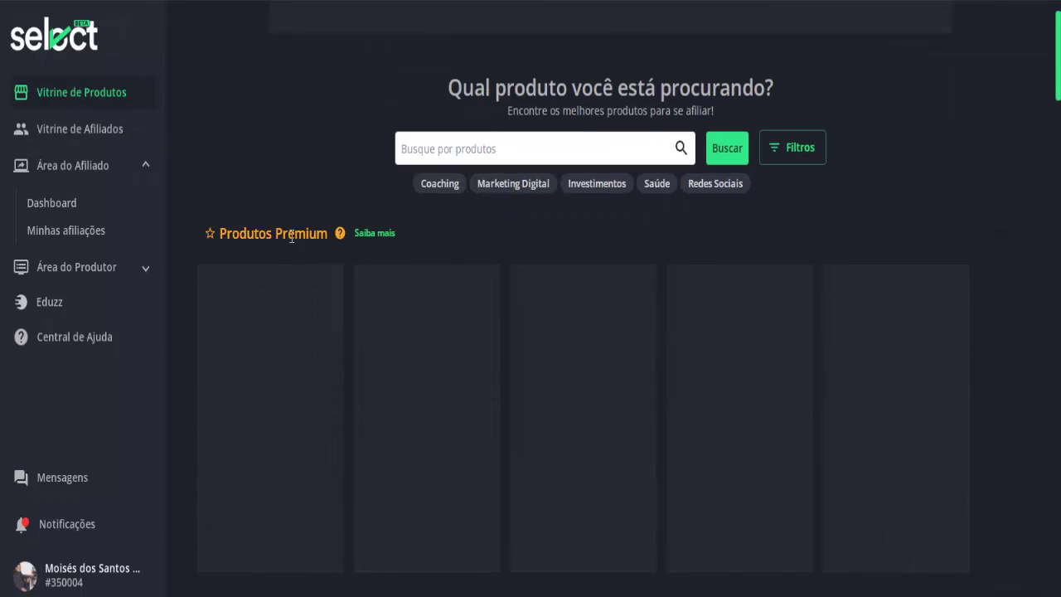
scroll(655, 207, down, 3)
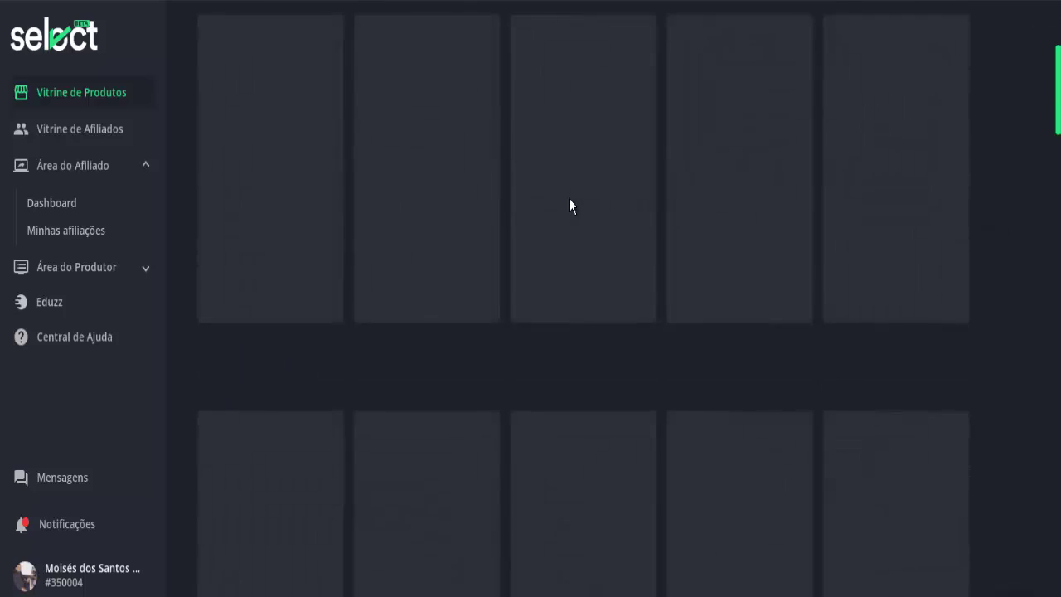
scroll(571, 204, up, 3)
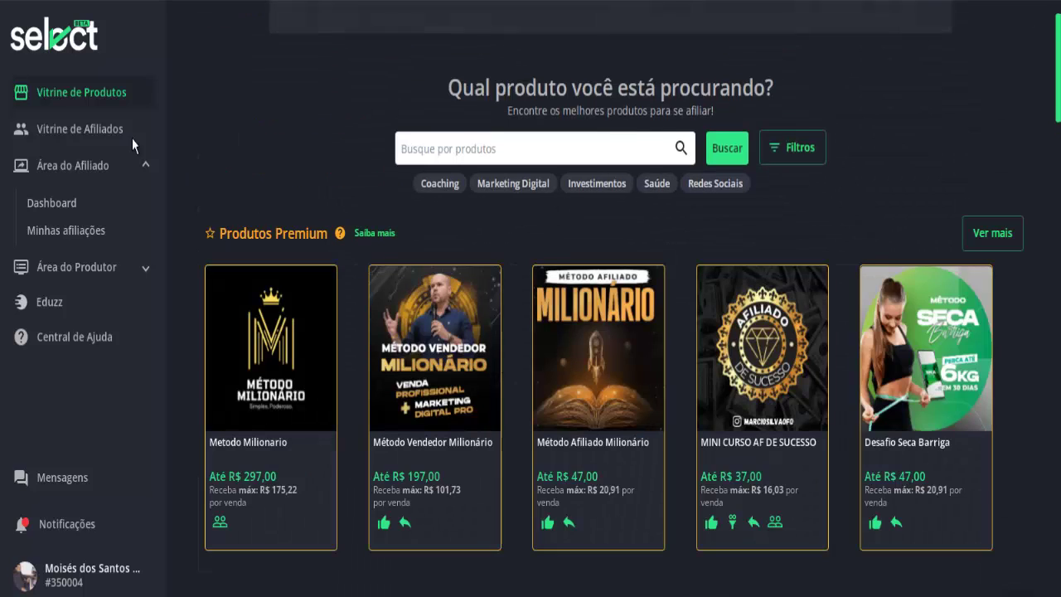
scroll(239, 291, down, 1)
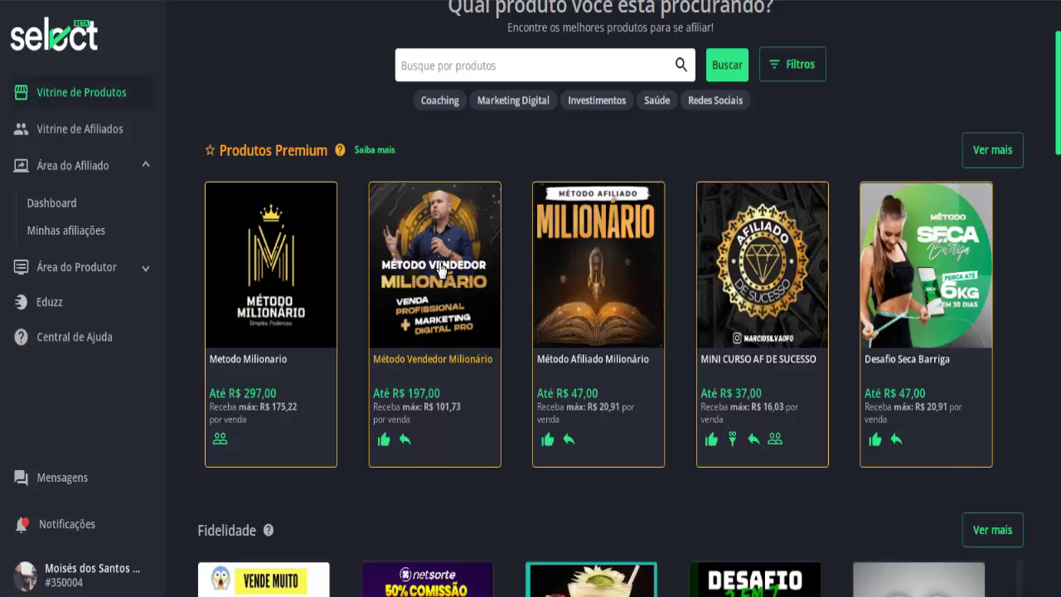
click(441, 265)
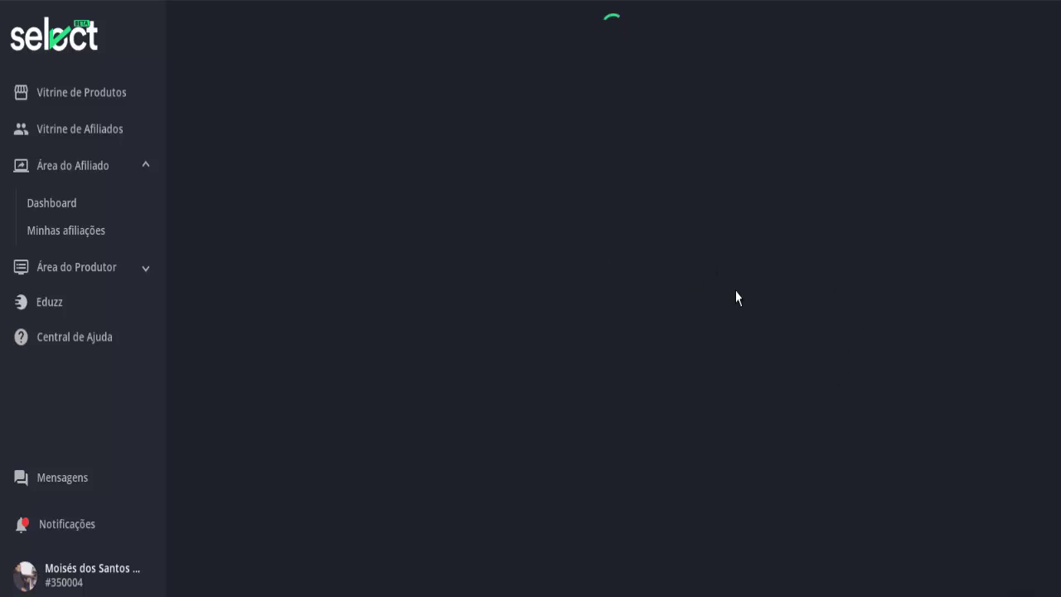
- View Método Vendedor Milionário's affiliate instructions, R$ 197,00 price and R$ 101,73 max commission
scroll(719, 367, down, 1)
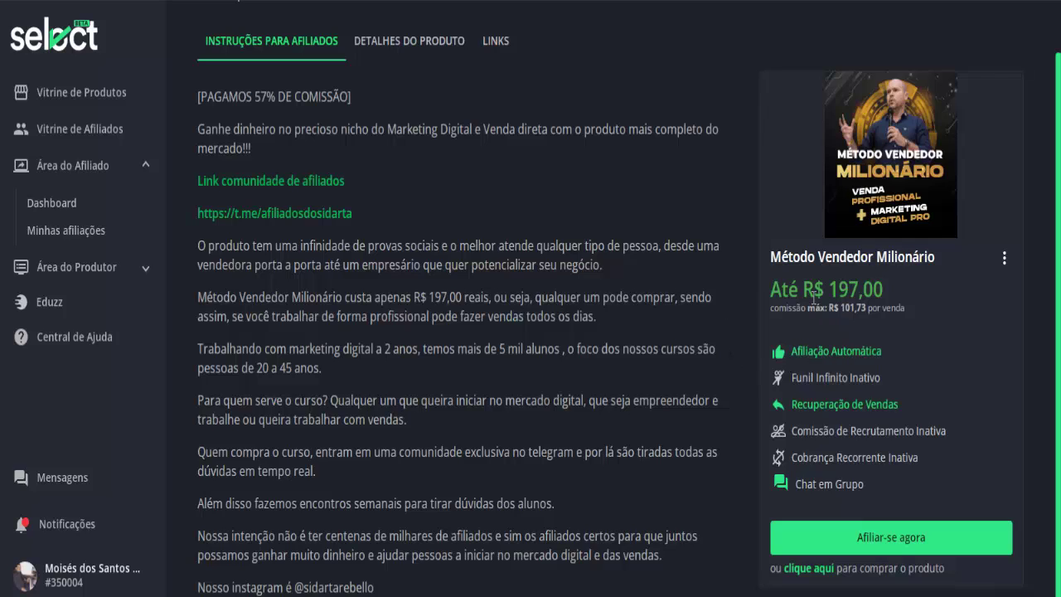
- Request affiliation to Método Vendedor Milionário, consenting to share contact data with the producer
click(883, 540)
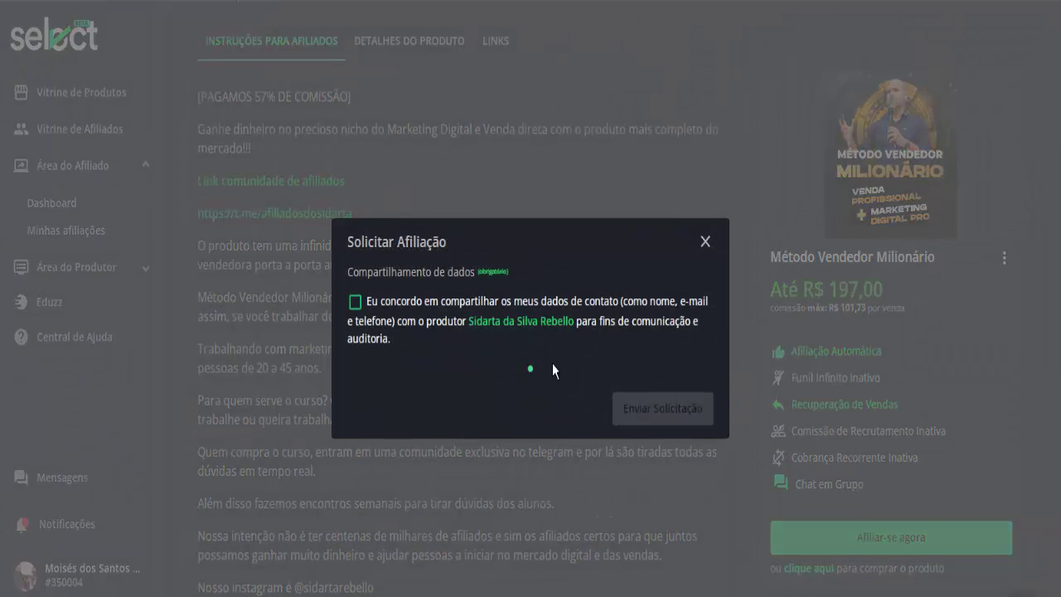
click(354, 302)
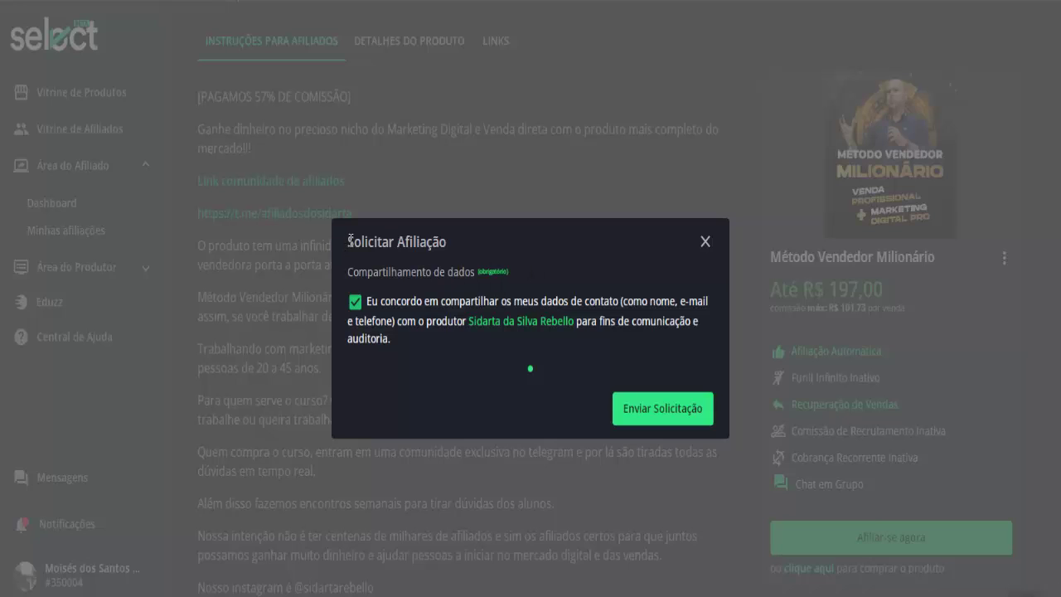
drag(348, 241, 447, 242)
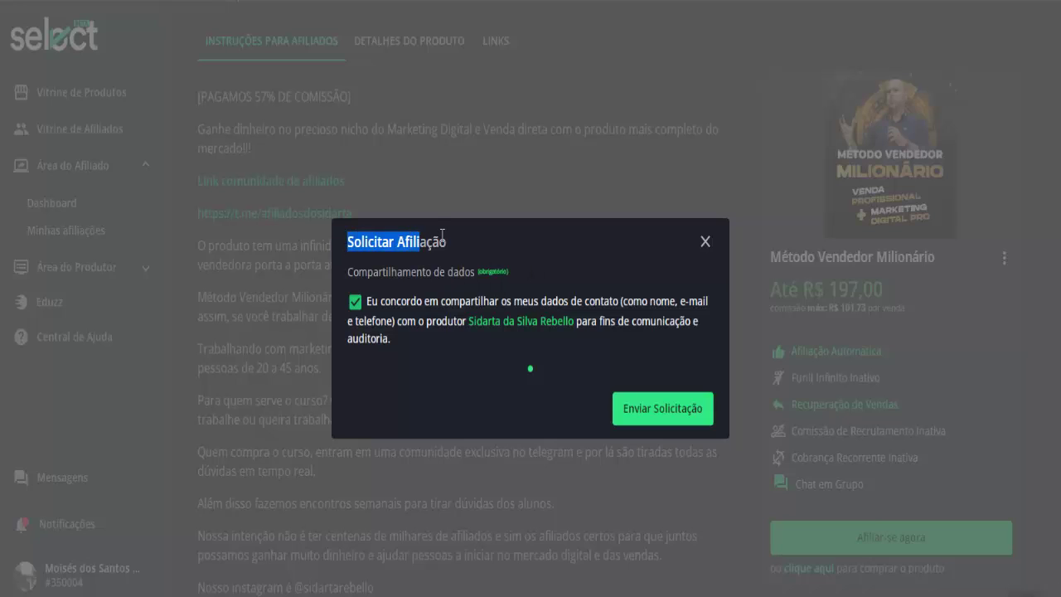
click(660, 409)
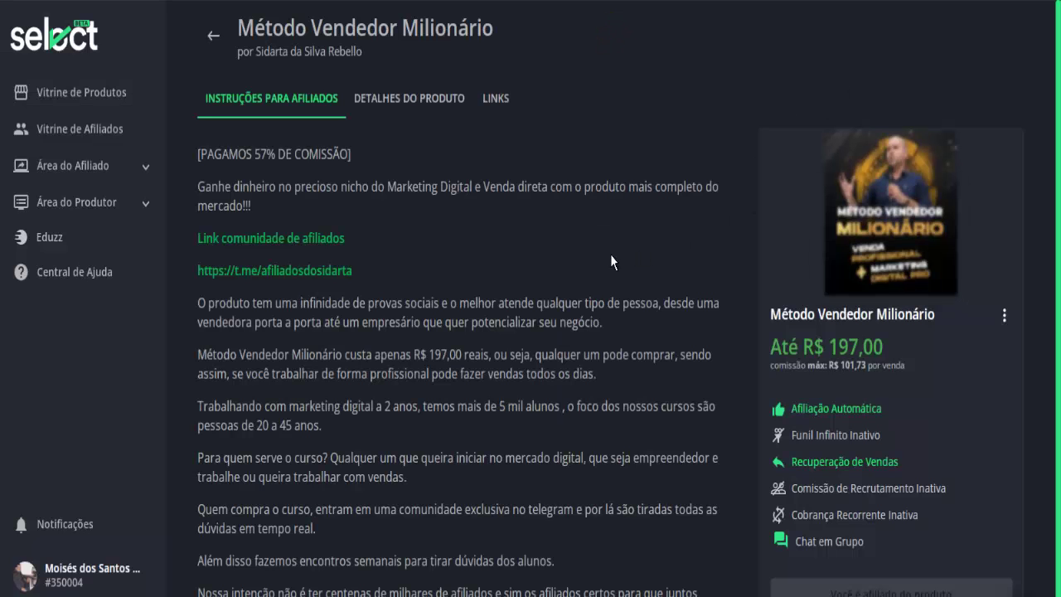
- Show Método Vendedor Milionário's LINKS tab and expand Área do Afiliado in the sidebar
click(501, 100)
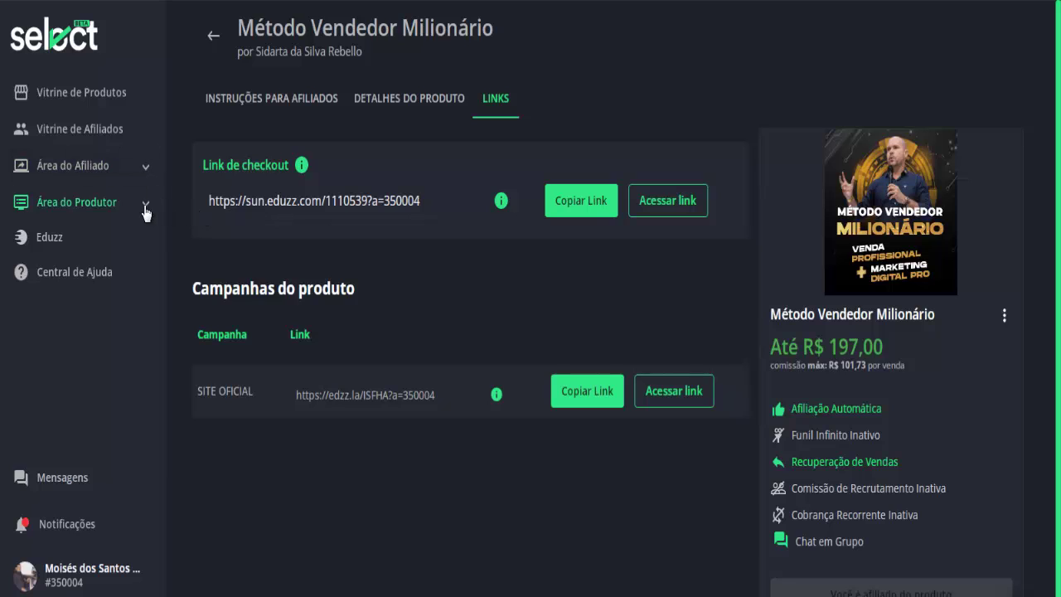
click(128, 177)
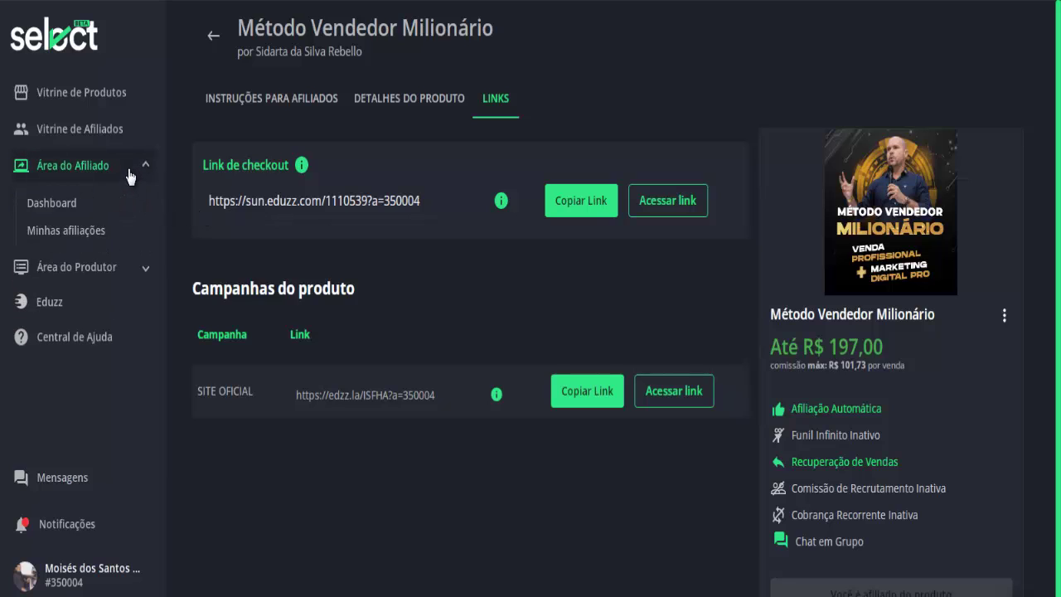
- Browse Minhas afiliações, then open Órbita's Meus Links de Divulgação page via Links
click(79, 231)
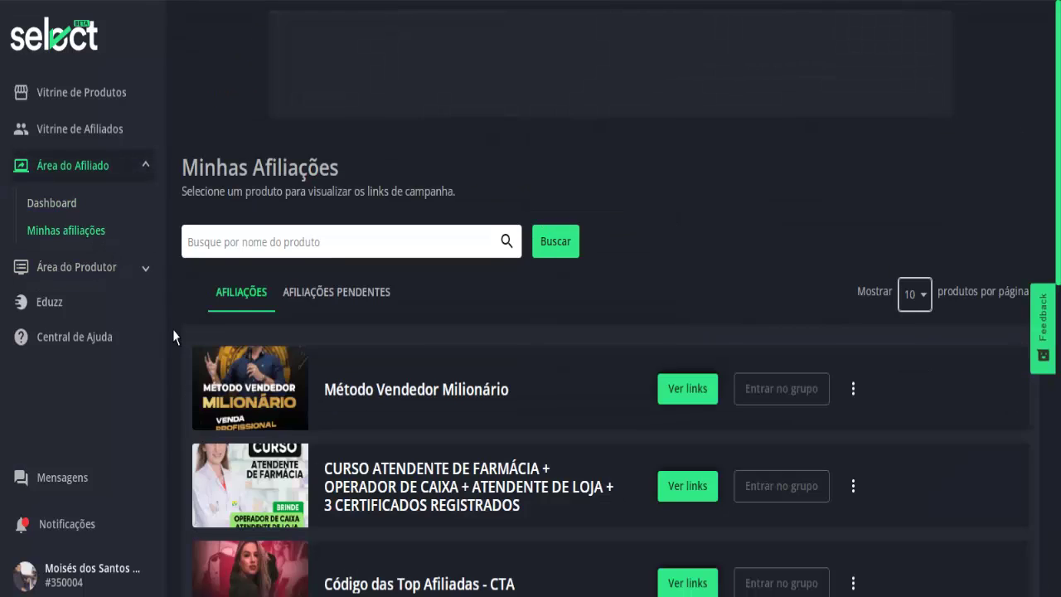
scroll(272, 304, down, 2)
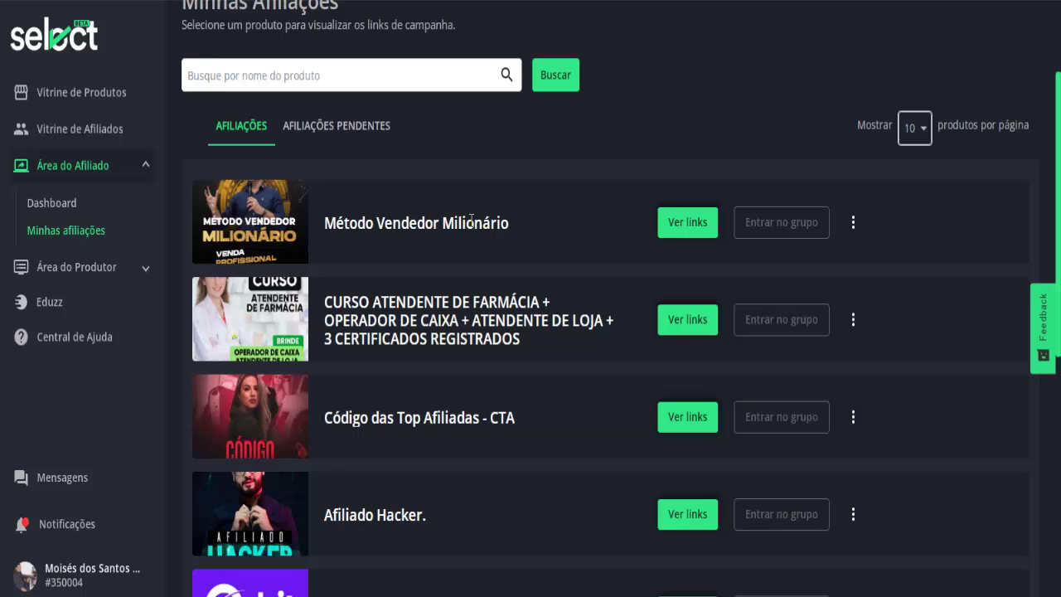
scroll(589, 249, up, 1)
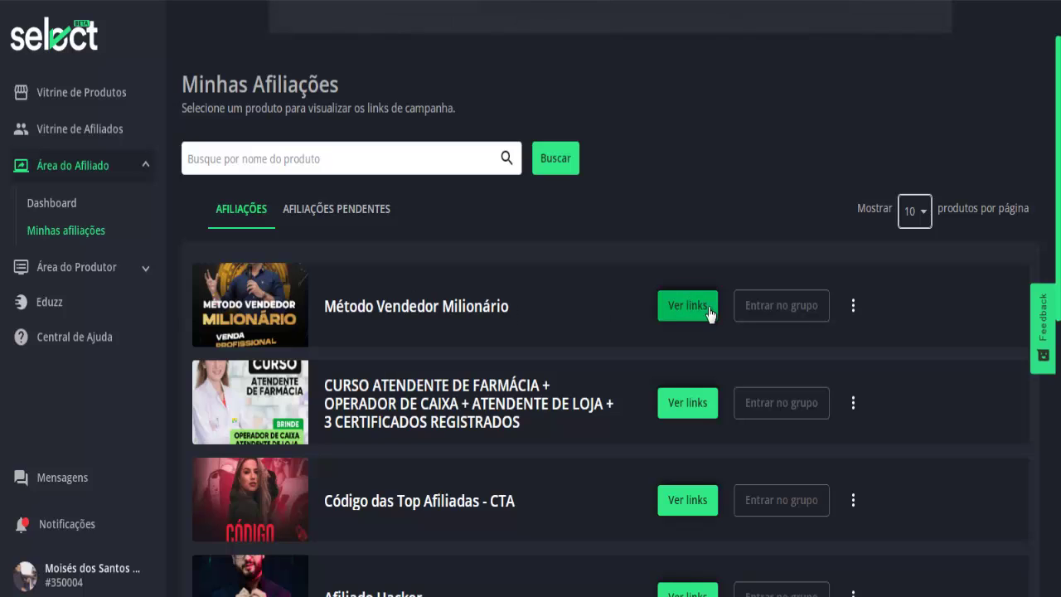
scroll(676, 297, down, 1)
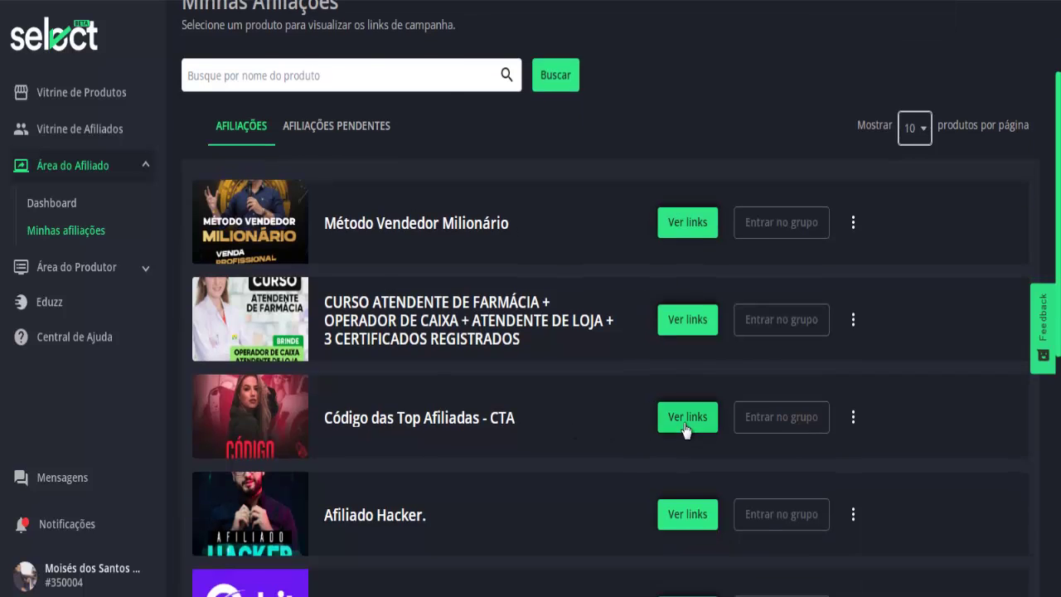
scroll(632, 298, down, 4)
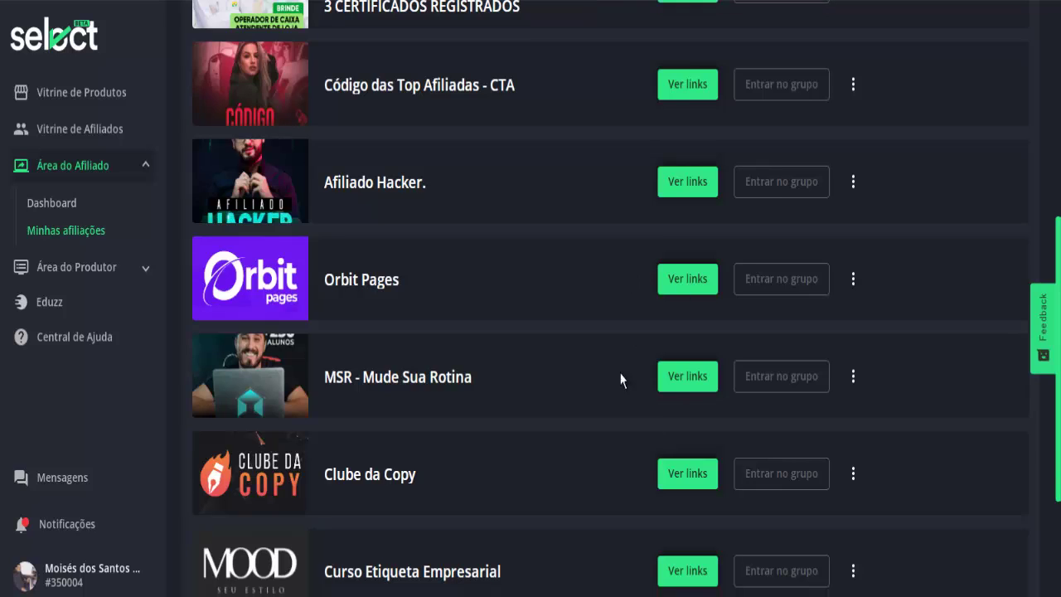
scroll(663, 377, up, 4)
scroll(689, 308, up, 2)
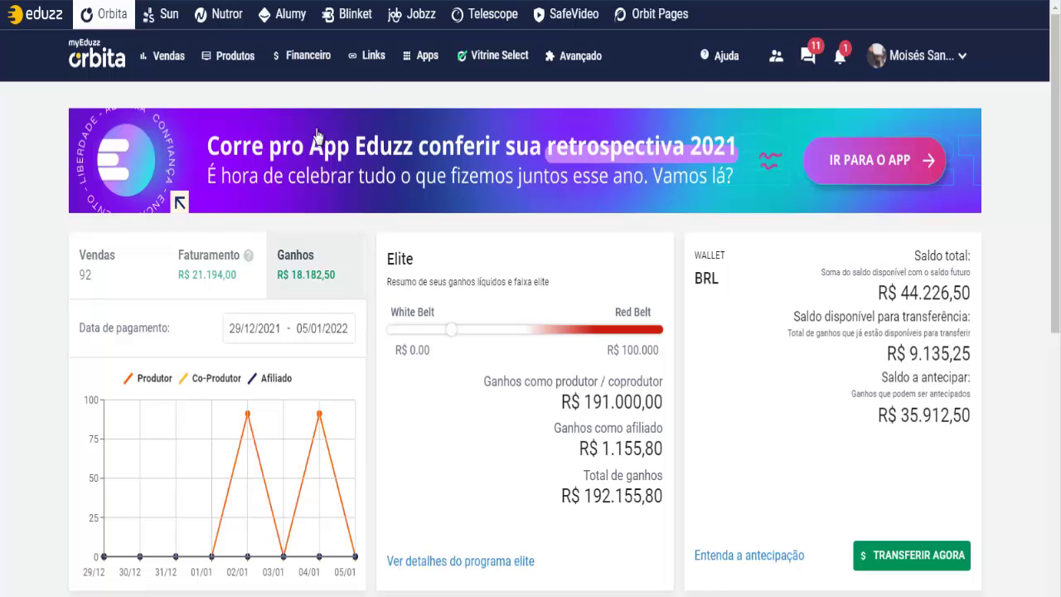
click(369, 60)
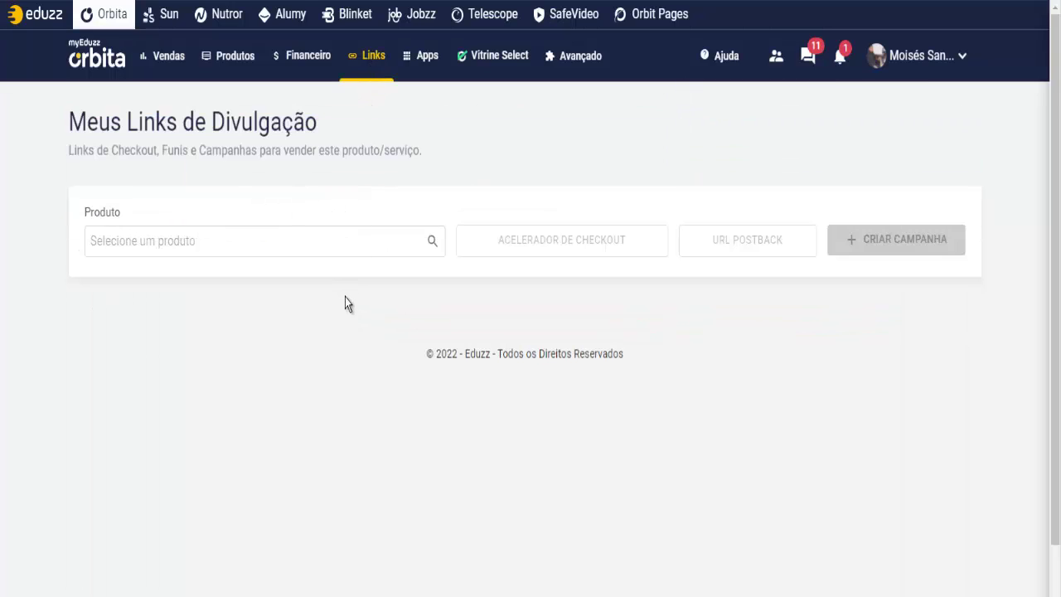
- Select product 1166615 - E-mails que Vendem - Melhor Clube de Membros from the product list
click(389, 245)
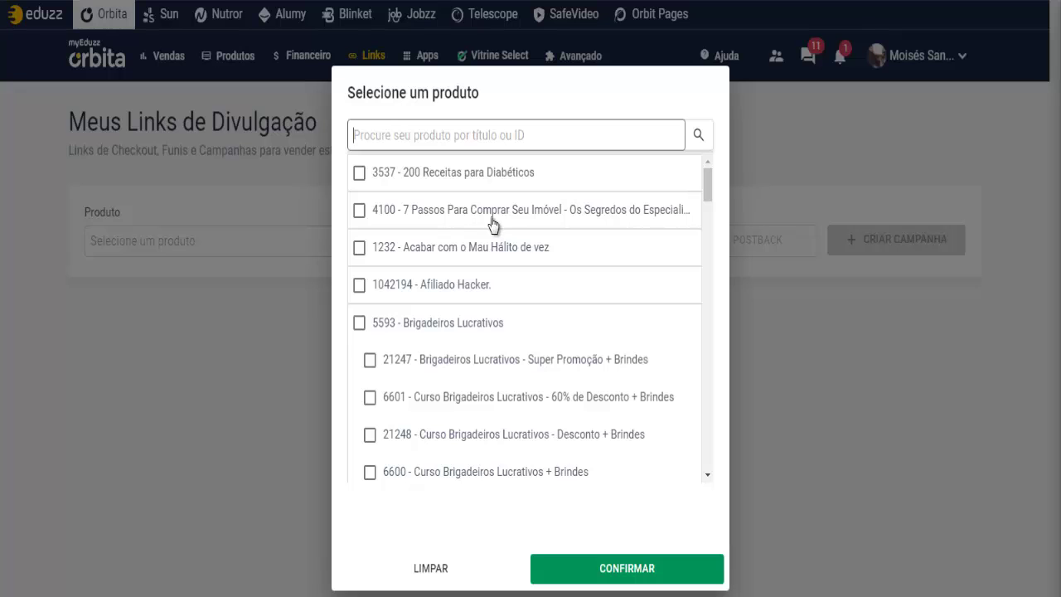
scroll(486, 234, down, 2)
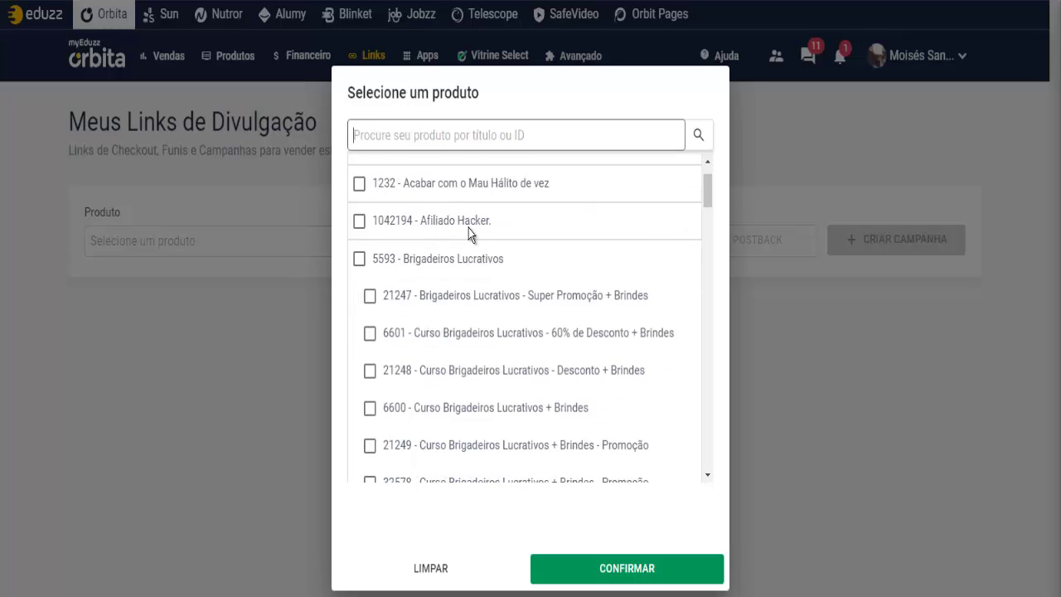
scroll(464, 336, down, 1)
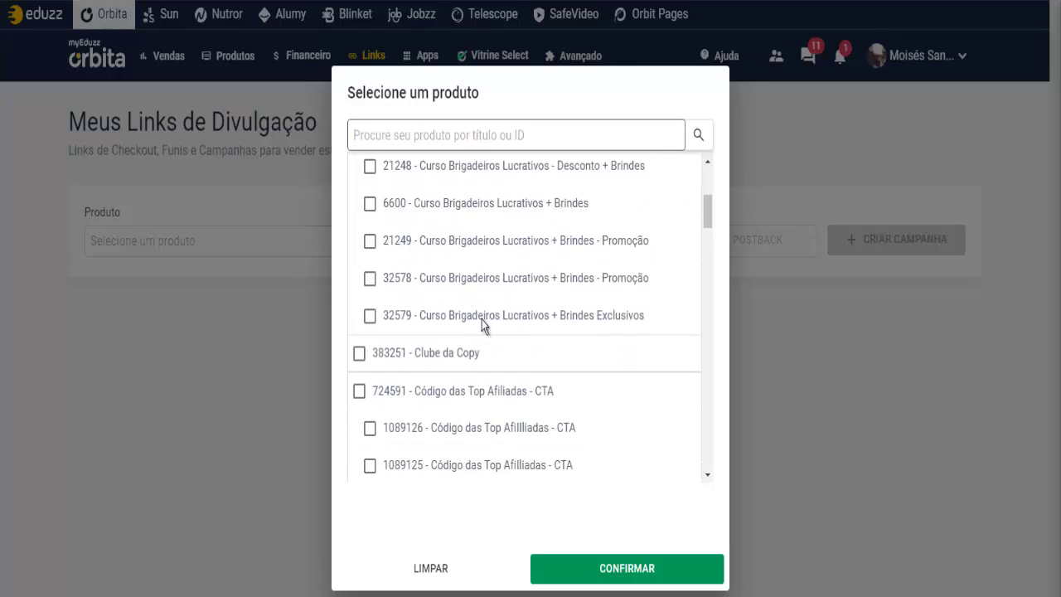
scroll(483, 326, down, 2)
scroll(485, 290, up, 2)
scroll(489, 265, down, 2)
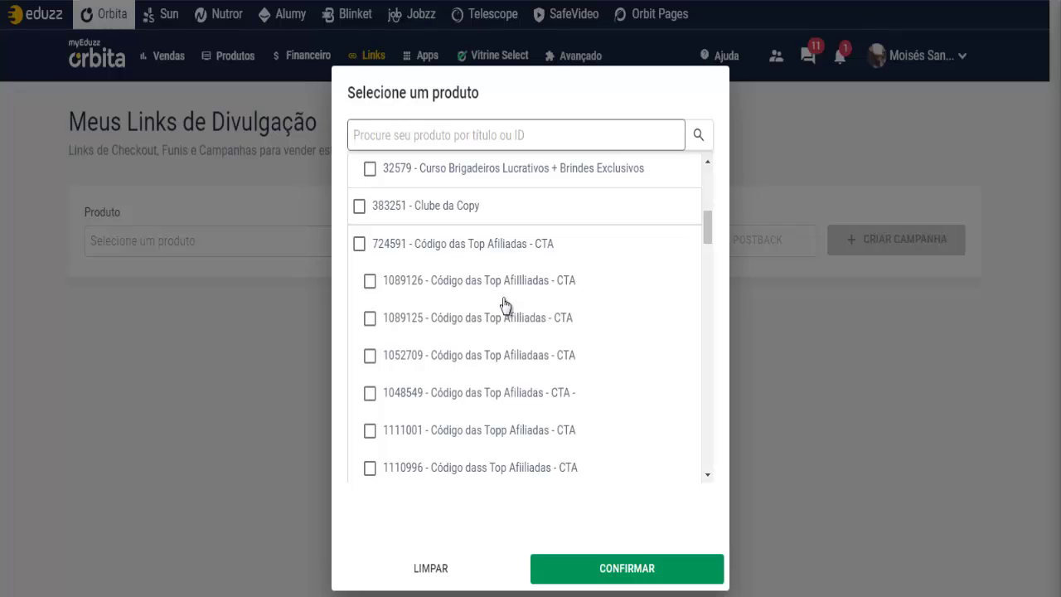
scroll(504, 303, down, 1)
scroll(497, 290, down, 1)
scroll(489, 236, down, 2)
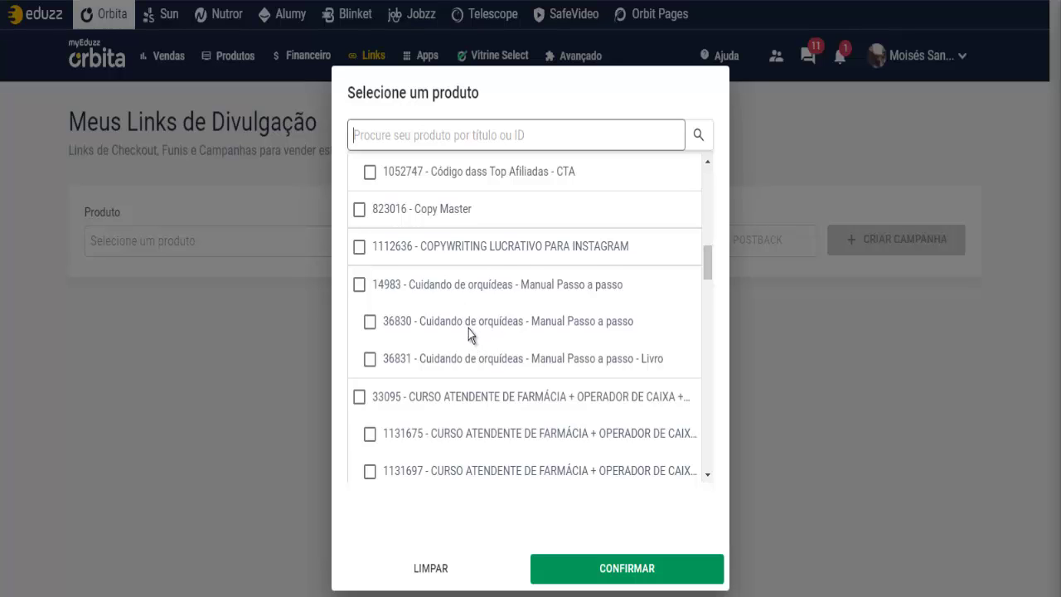
scroll(468, 332, down, 1)
scroll(468, 331, down, 2)
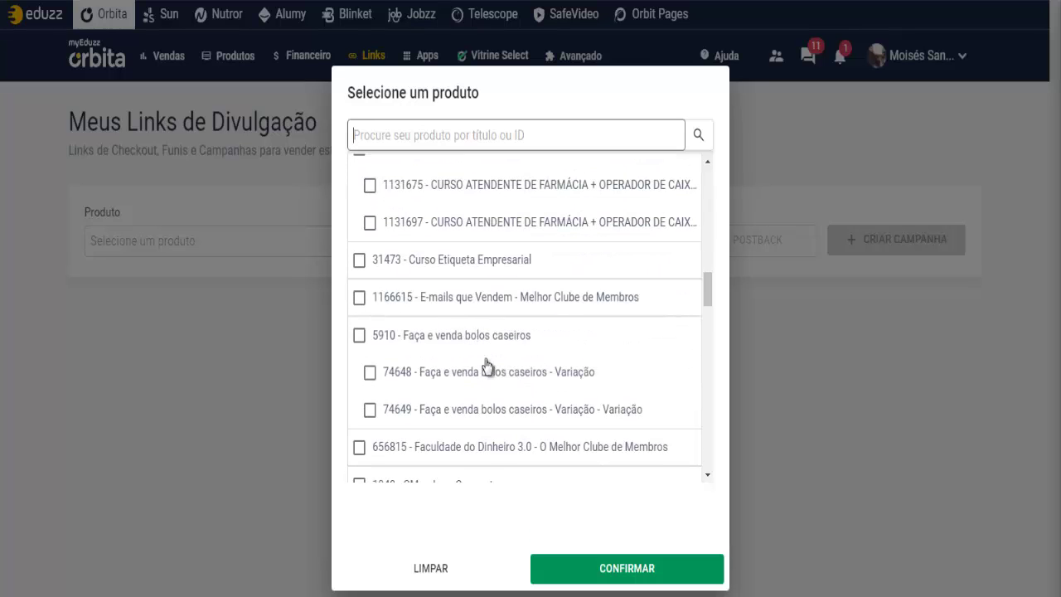
scroll(488, 365, down, 1)
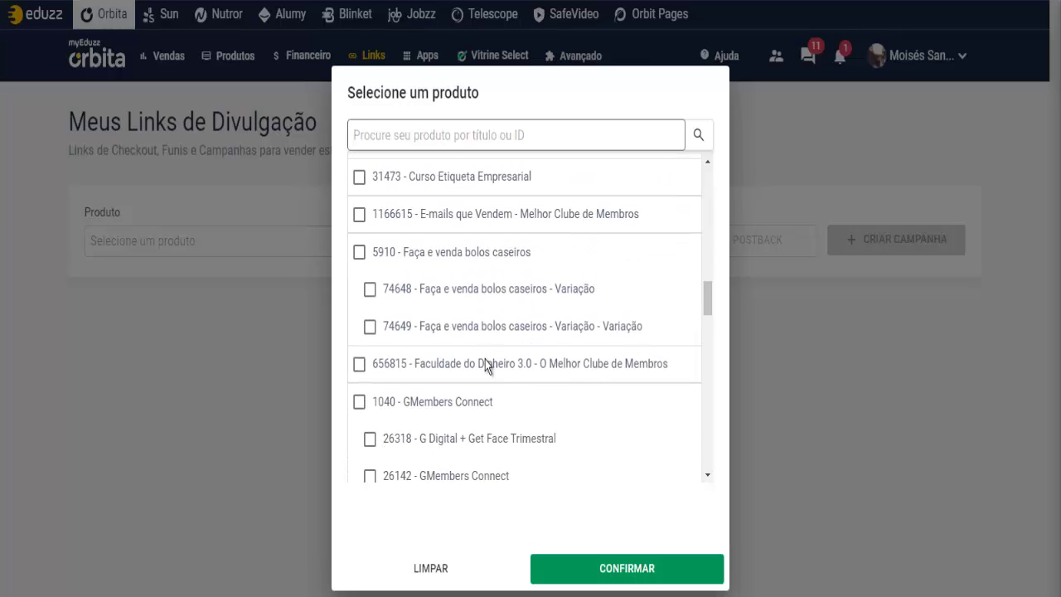
click(472, 224)
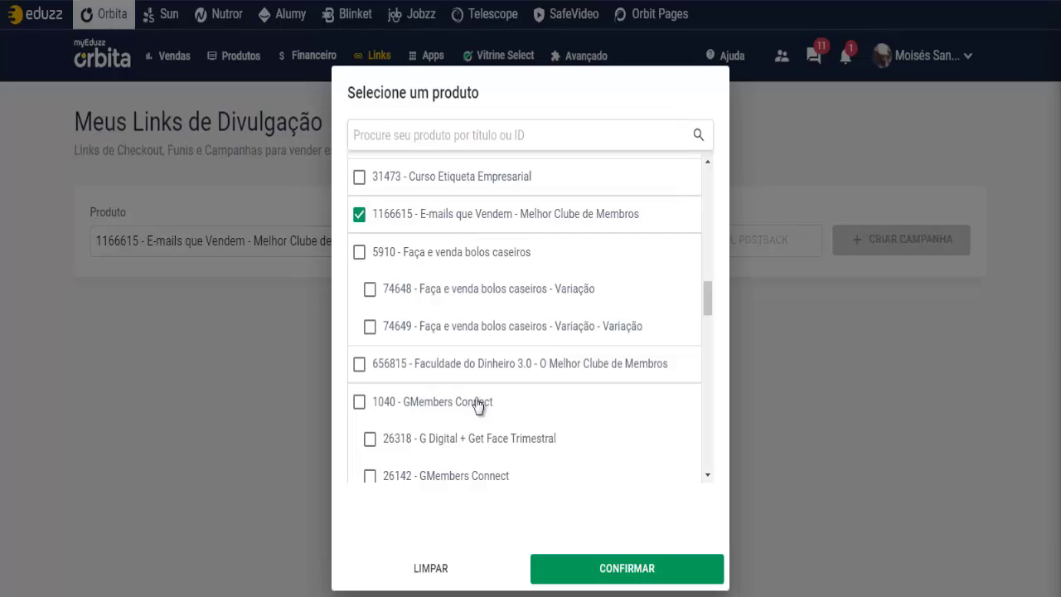
- Confirm the product, show the Produtor campaign links, and copy the NGTQM short link
click(630, 572)
scroll(427, 348, down, 2)
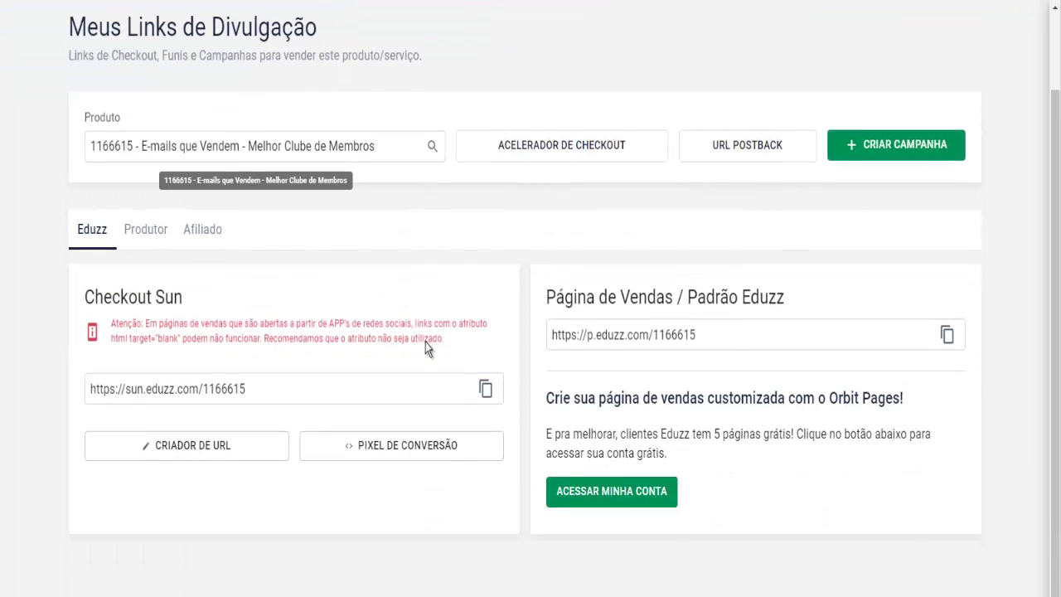
scroll(364, 275, up, 2)
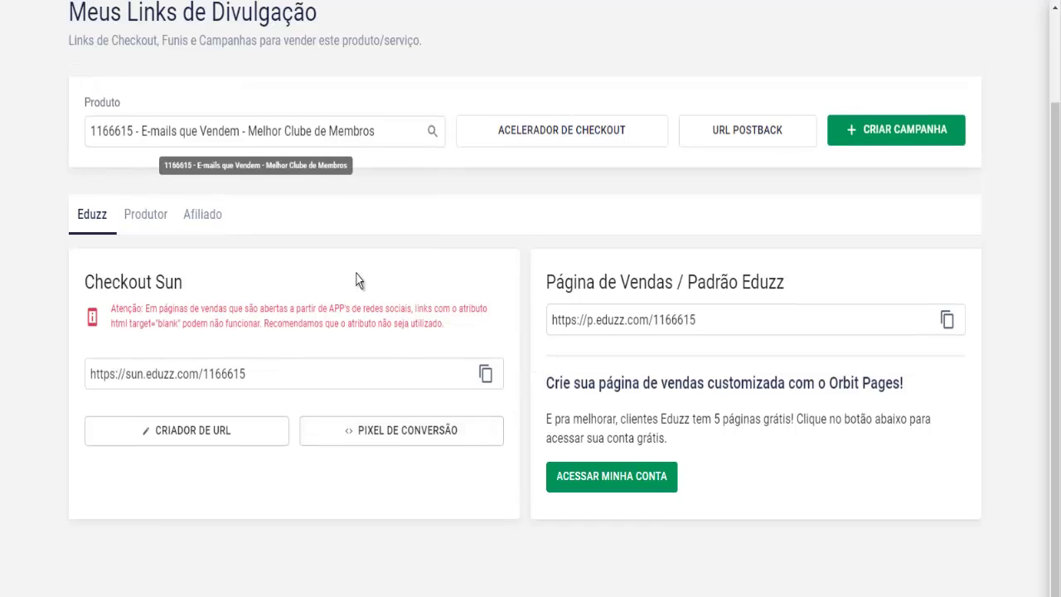
click(143, 291)
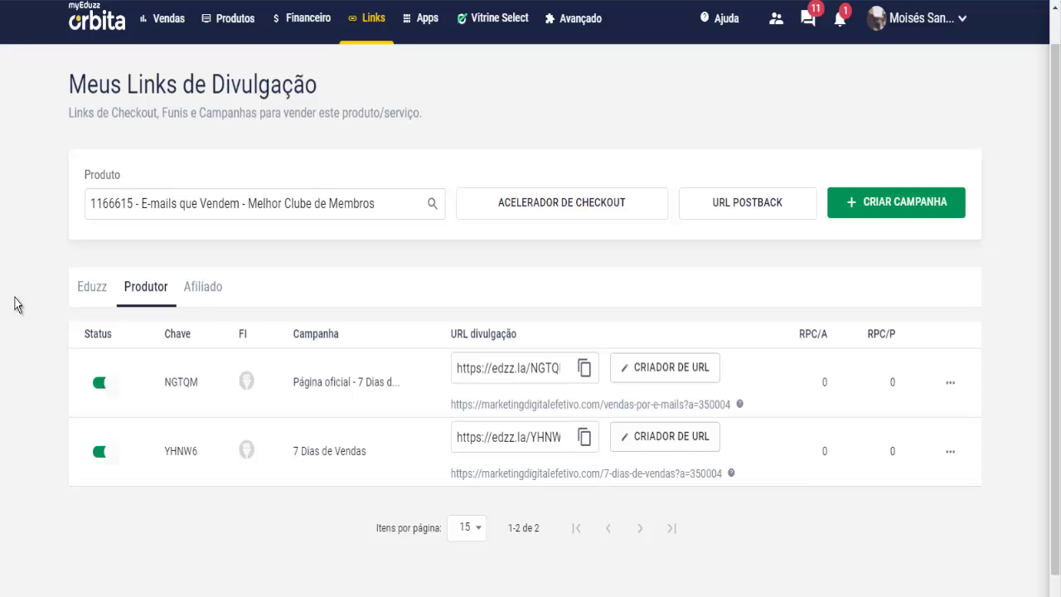
scroll(16, 304, down, 2)
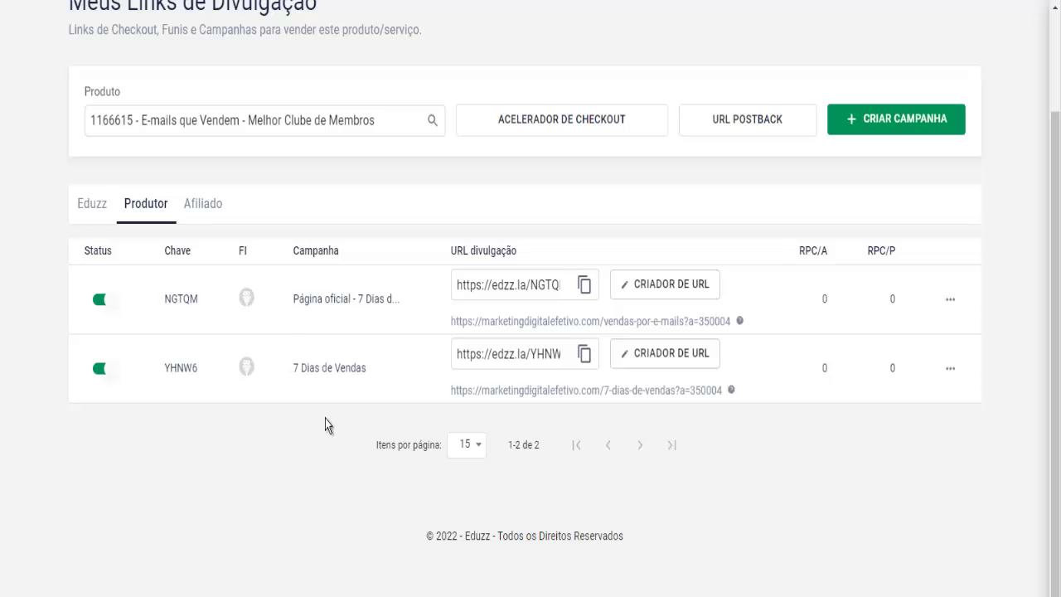
click(584, 285)
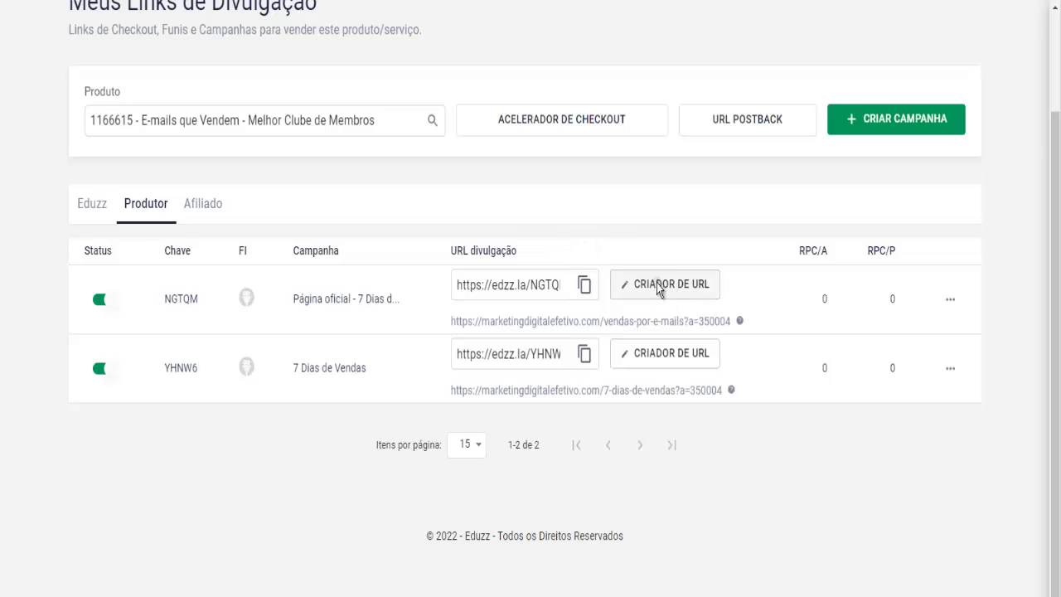
- In the NGTQM URL builder, enter utm_source Facebook and utm_content Facebookads01
click(656, 285)
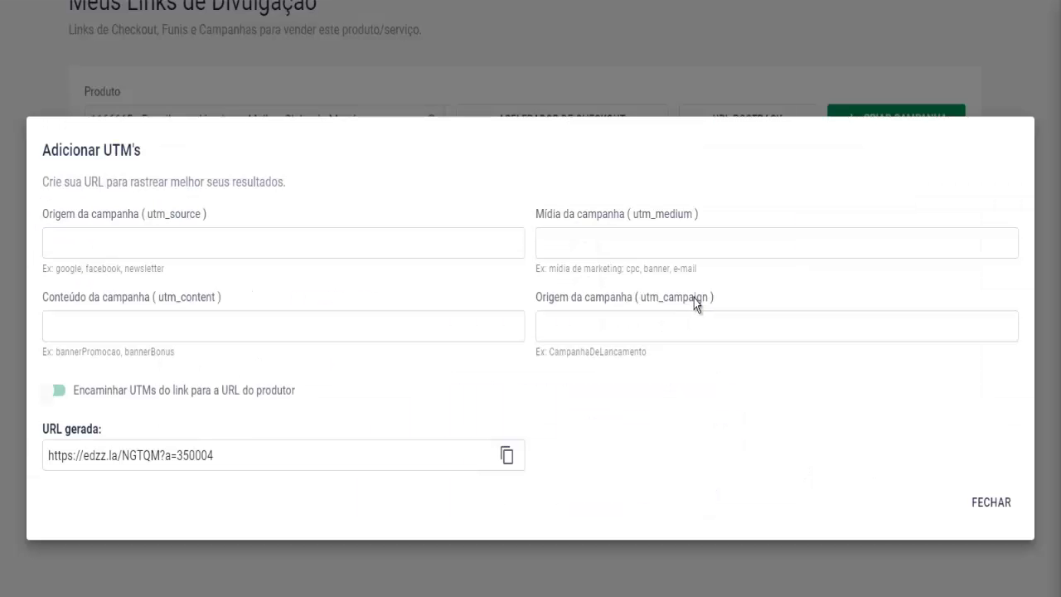
click(67, 237)
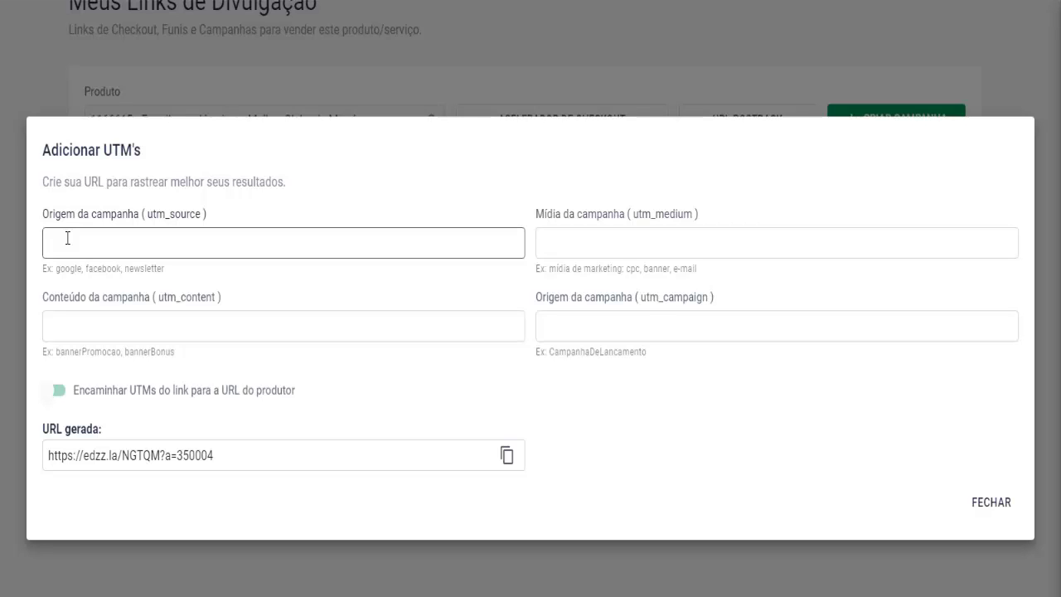
text(Fa)
text(cebook)
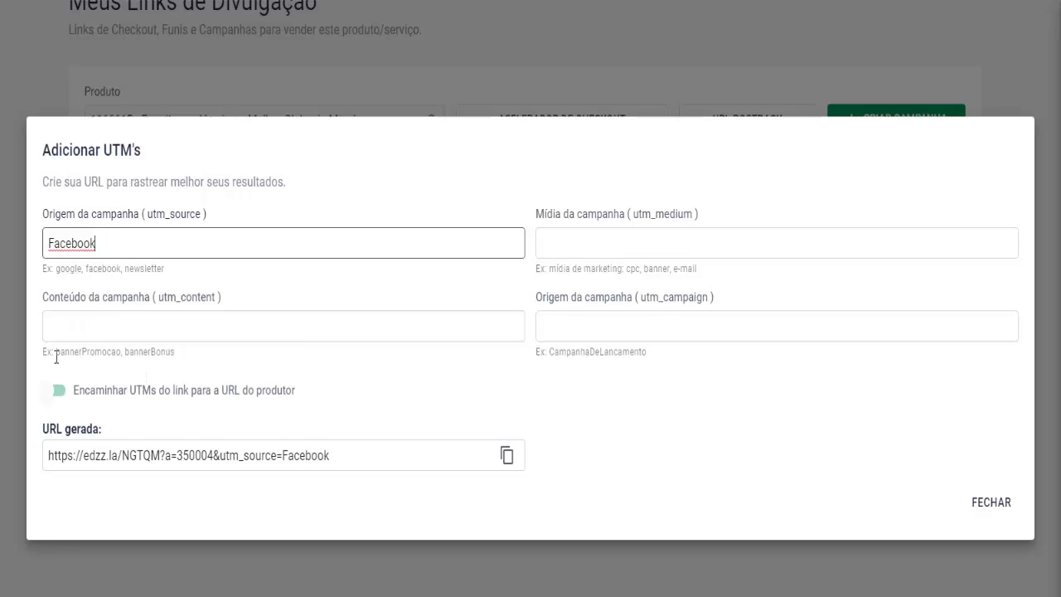
drag(56, 351, 176, 354)
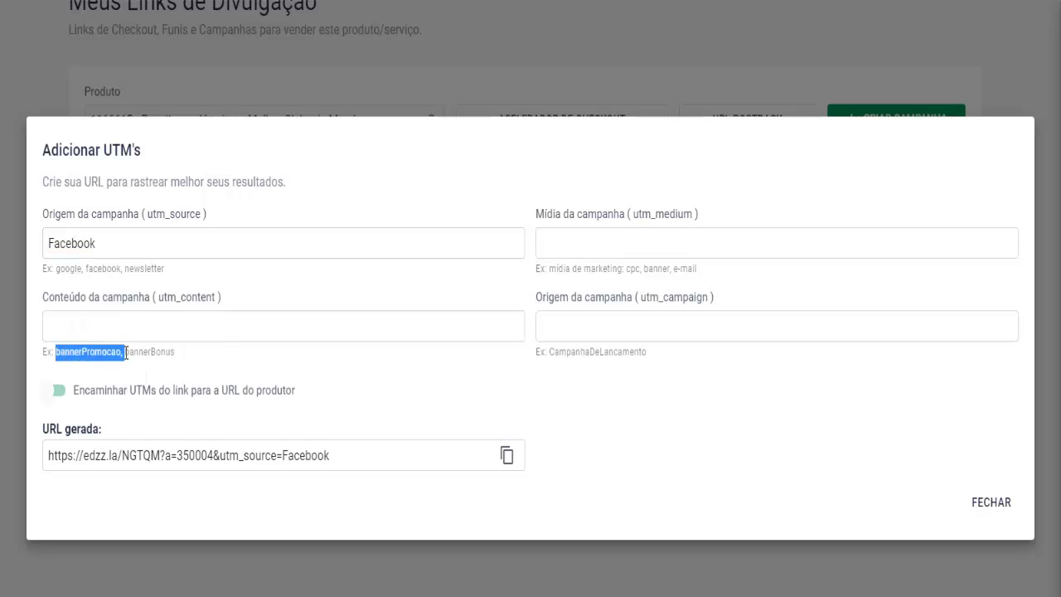
click(99, 320)
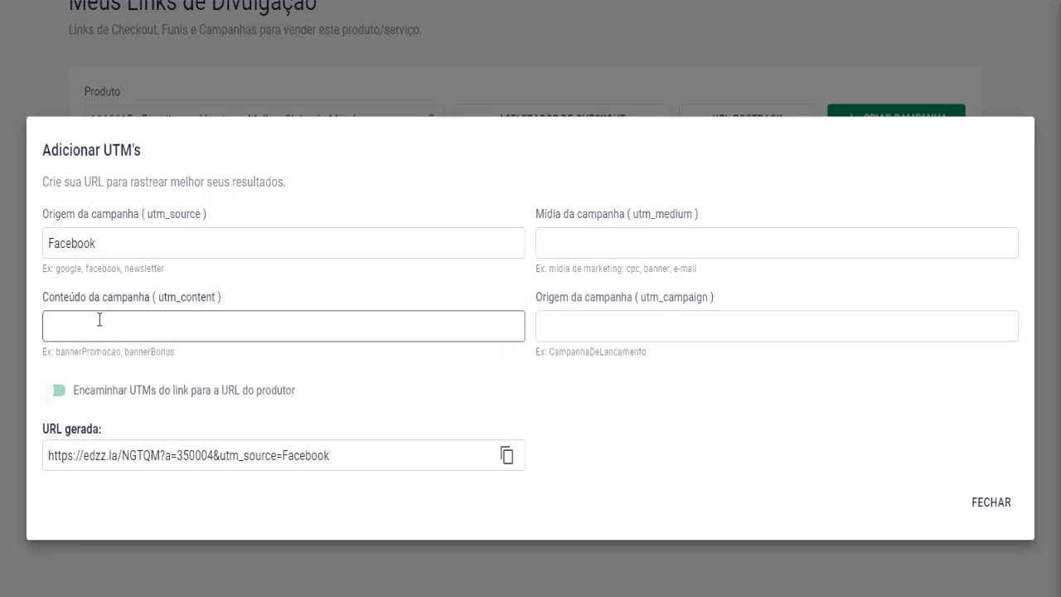
text(Faceb)
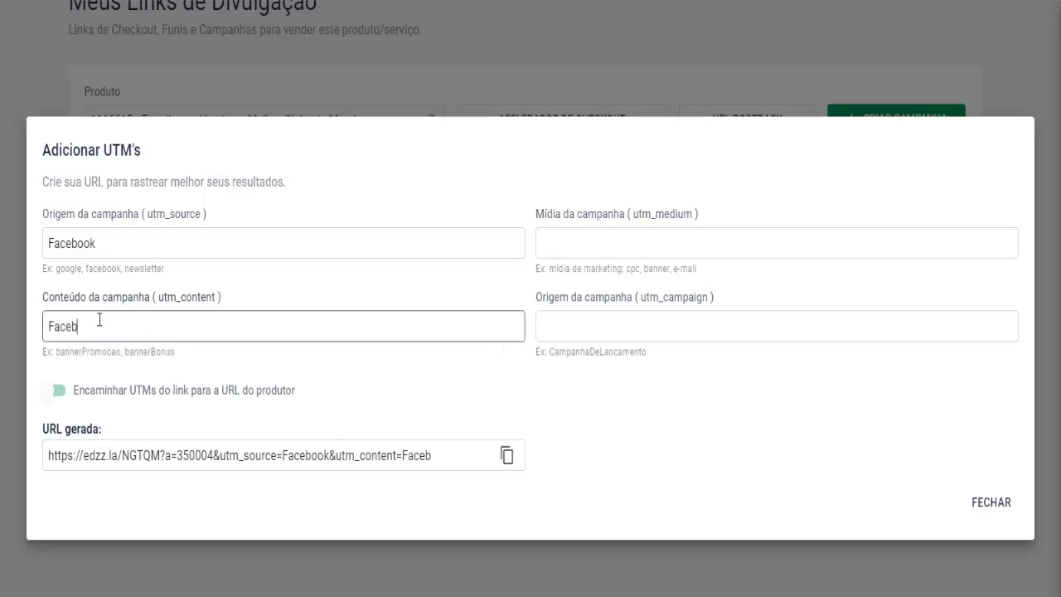
text(ook)
text(ads)
text(01)
drag(152, 331, 45, 326)
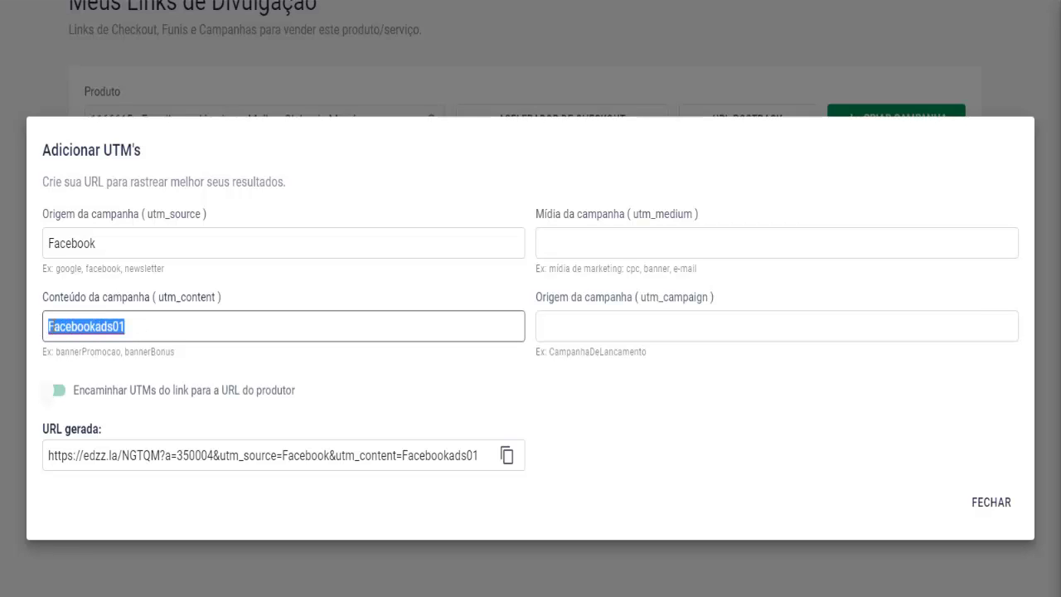
key(Right)
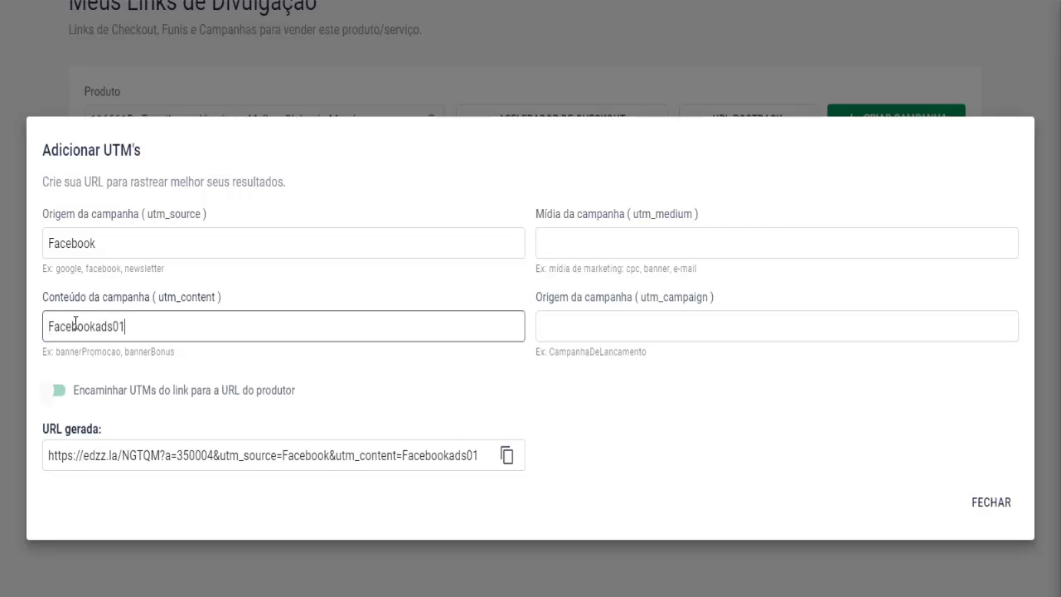
drag(130, 333, 112, 327)
- Check the Facebook and Facebookads01 values in the generated URL, copy it, and select it entirely
drag(283, 454, 328, 454)
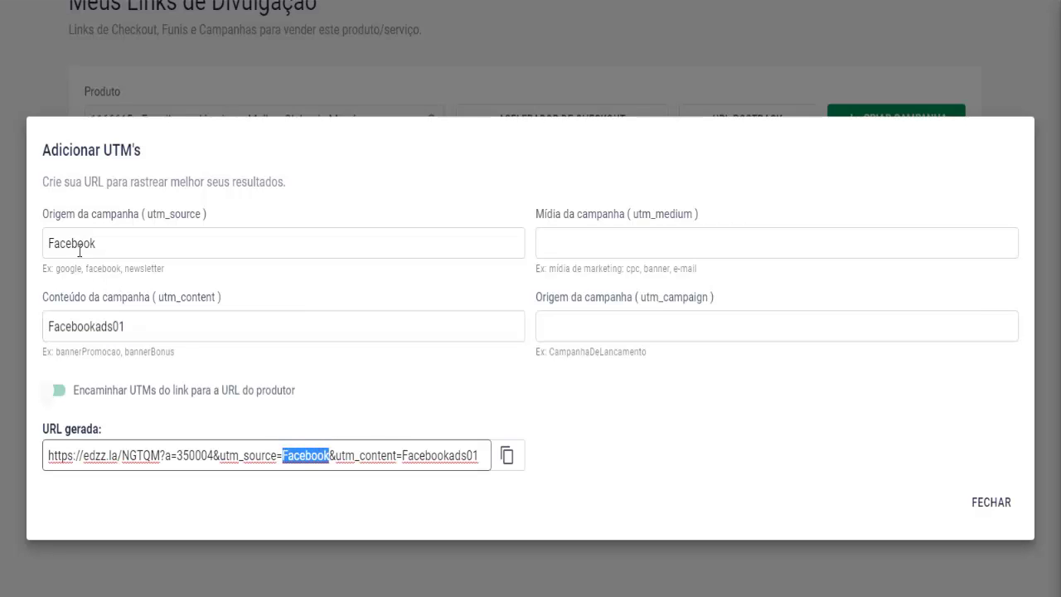
drag(402, 455, 488, 455)
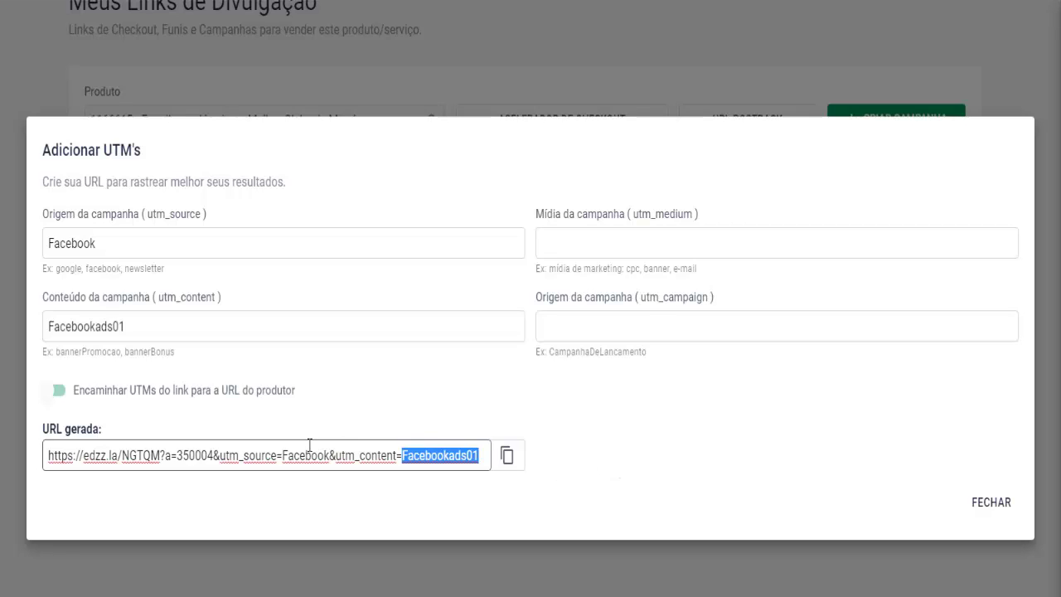
drag(282, 455, 336, 455)
drag(412, 455, 481, 455)
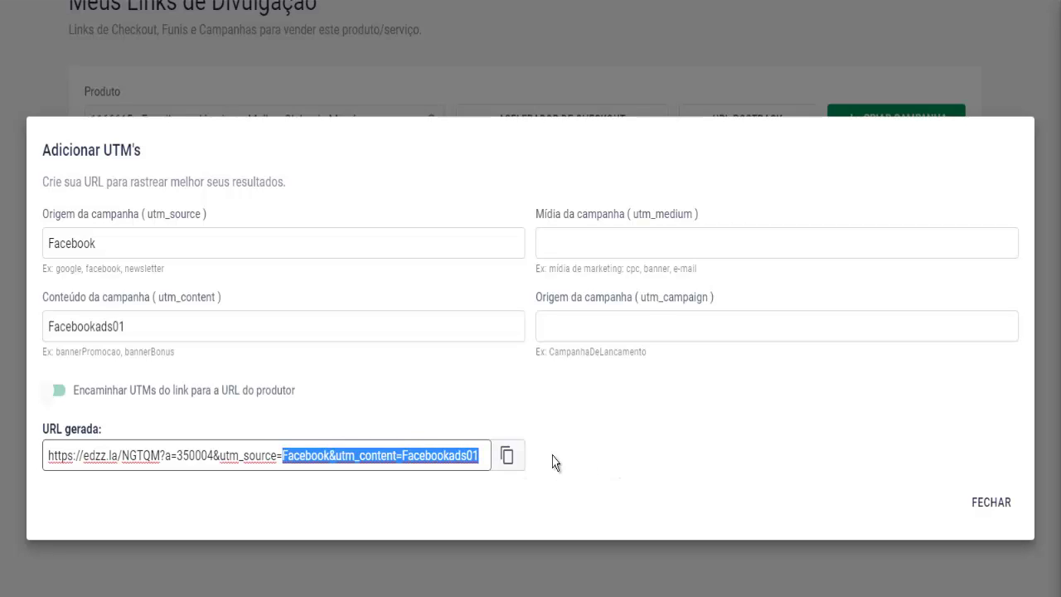
click(573, 440)
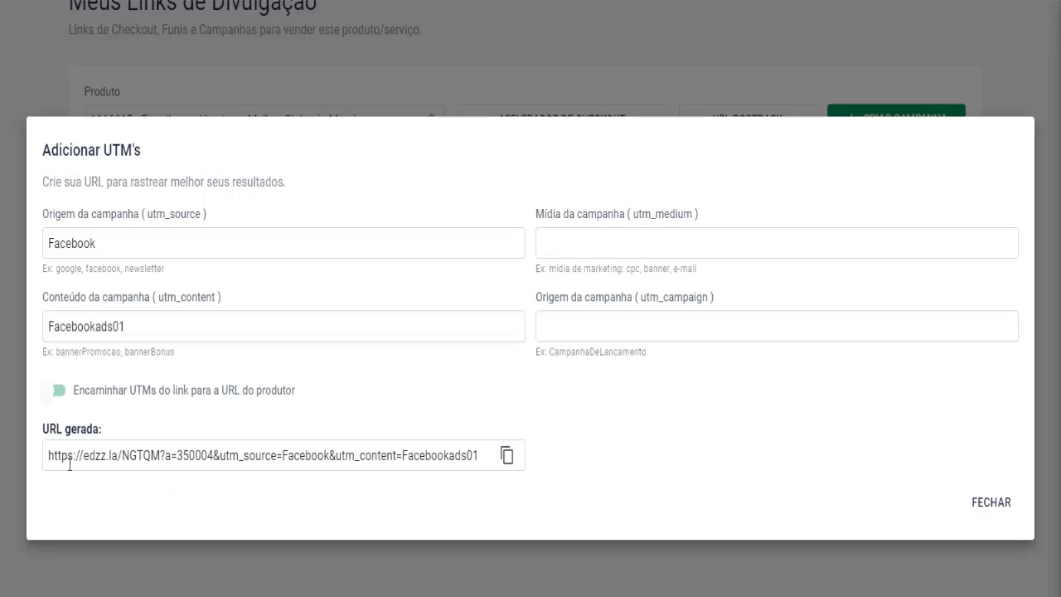
drag(47, 455, 505, 469)
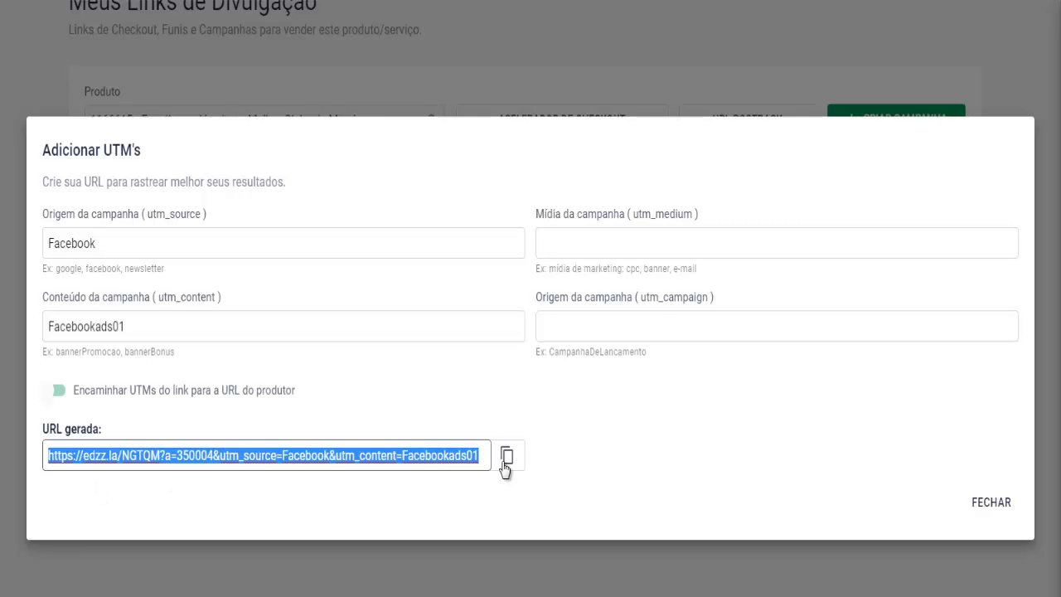
click(565, 435)
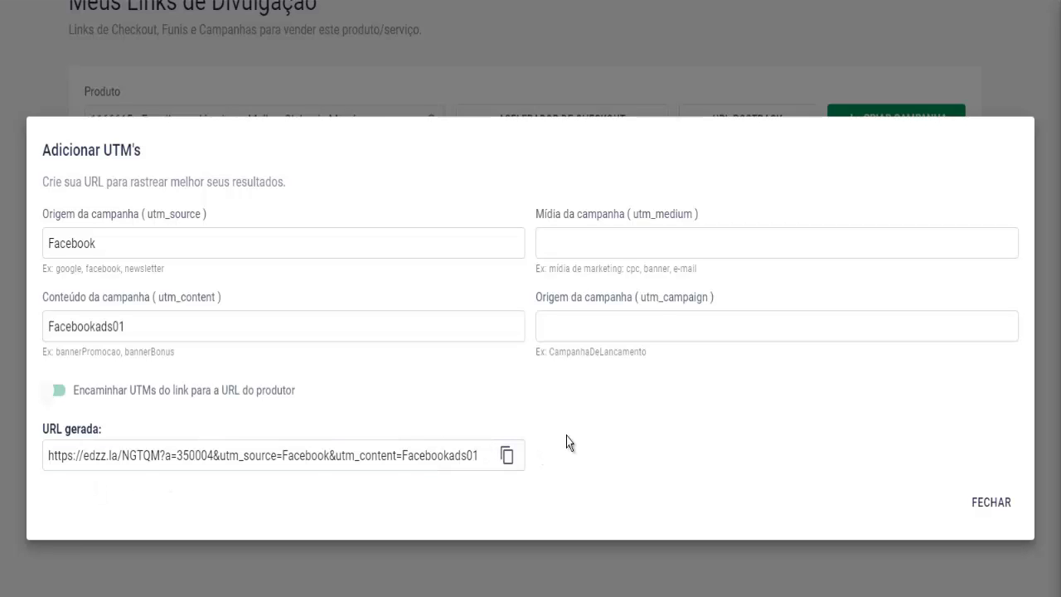
click(506, 454)
drag(48, 459, 495, 470)
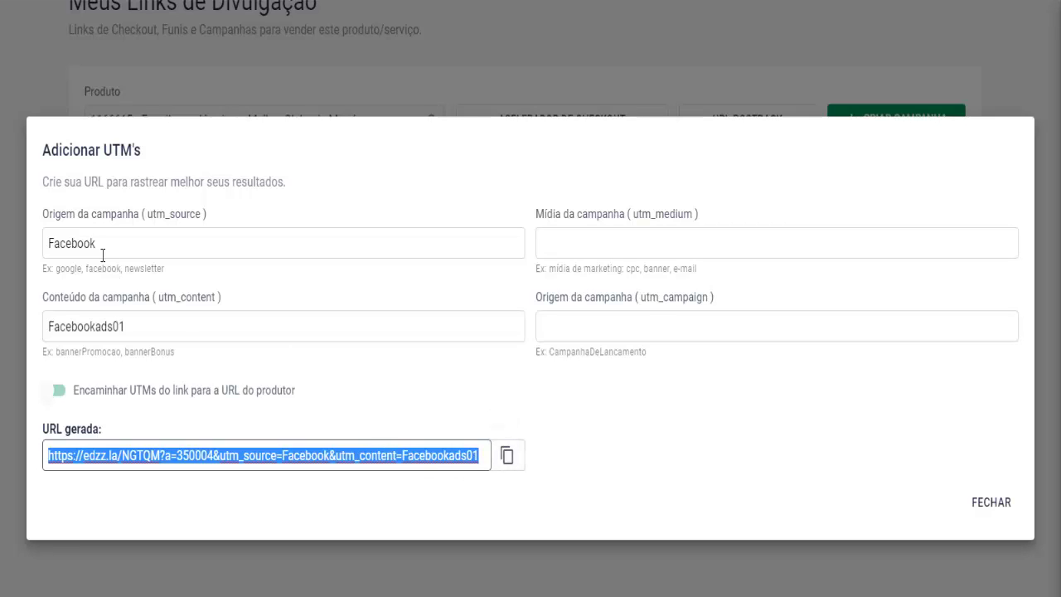
- Replace the source with email and the content with emailmarketing, then check both in the URL
drag(102, 244, 51, 238)
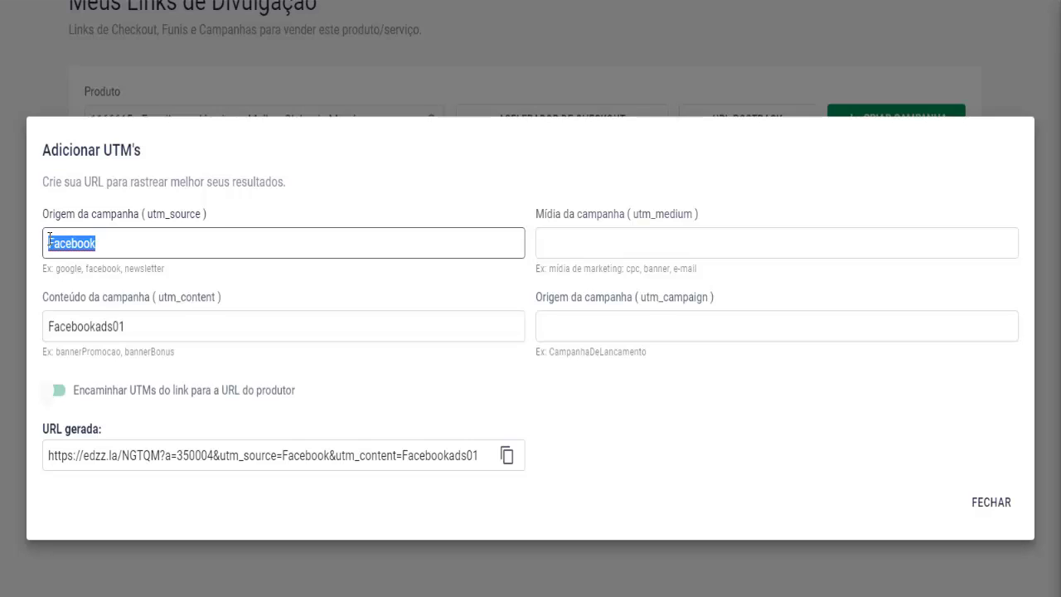
text(email)
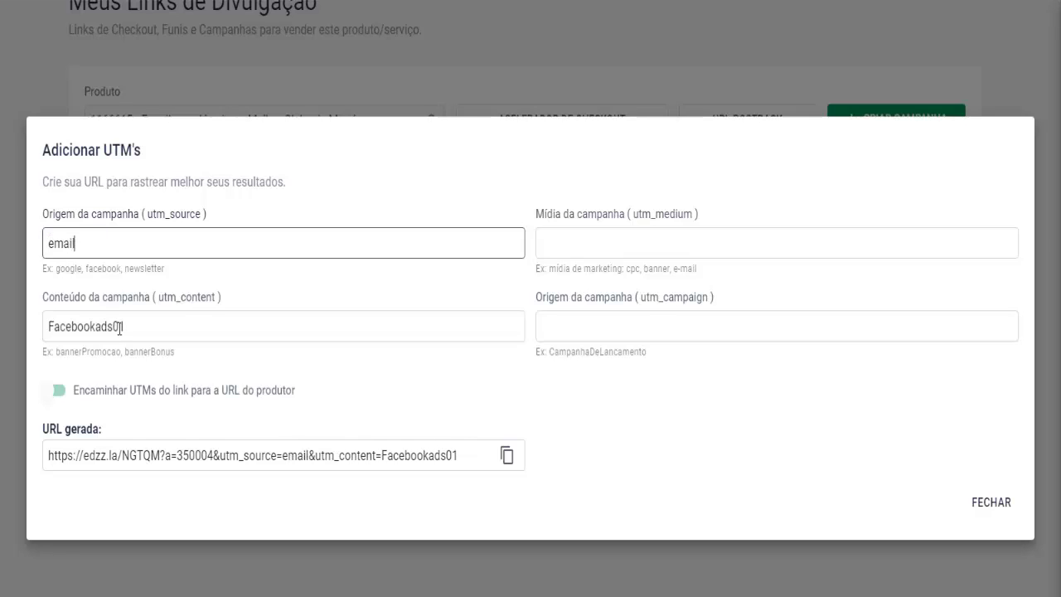
drag(129, 327, 44, 322)
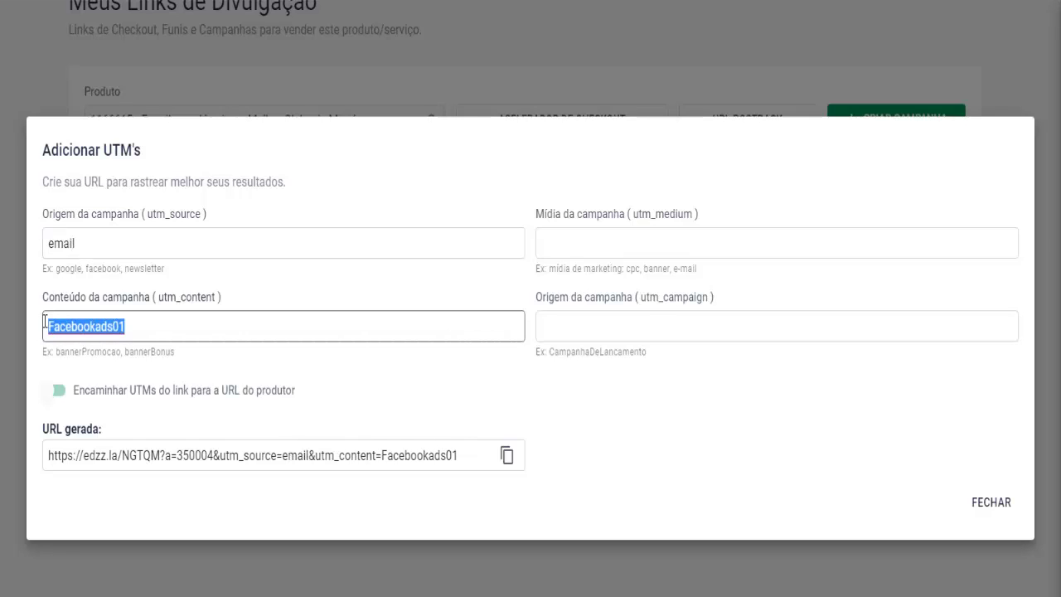
text(ema)
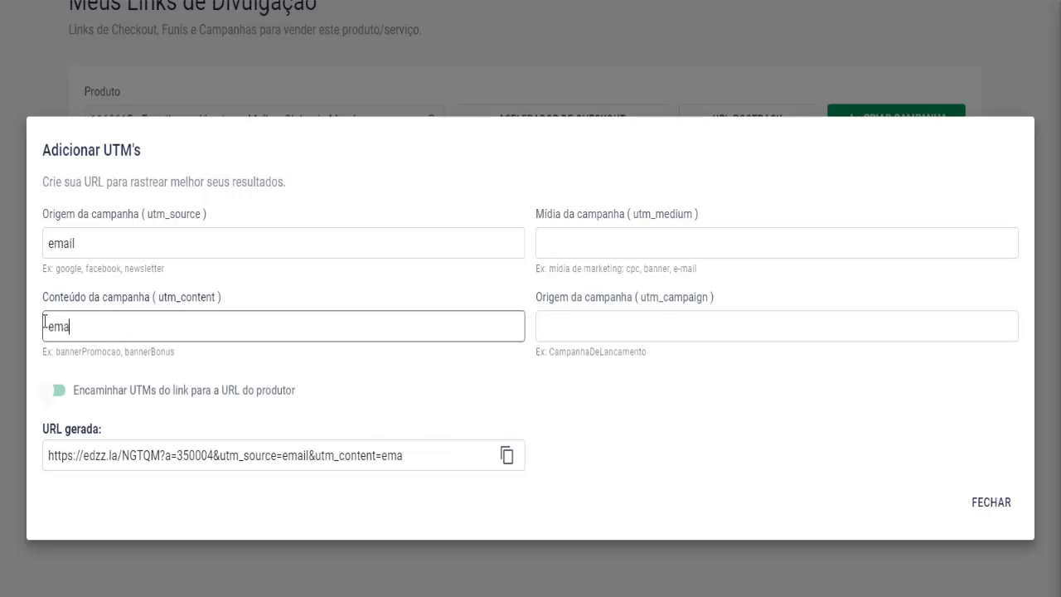
text(i)
text(lmarket)
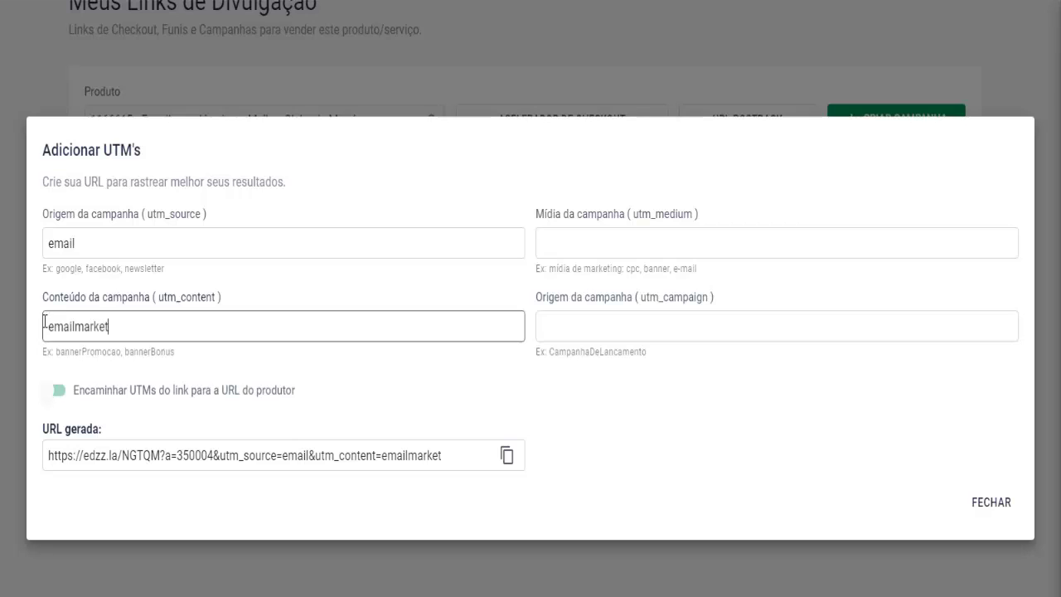
text(ing)
drag(281, 455, 309, 455)
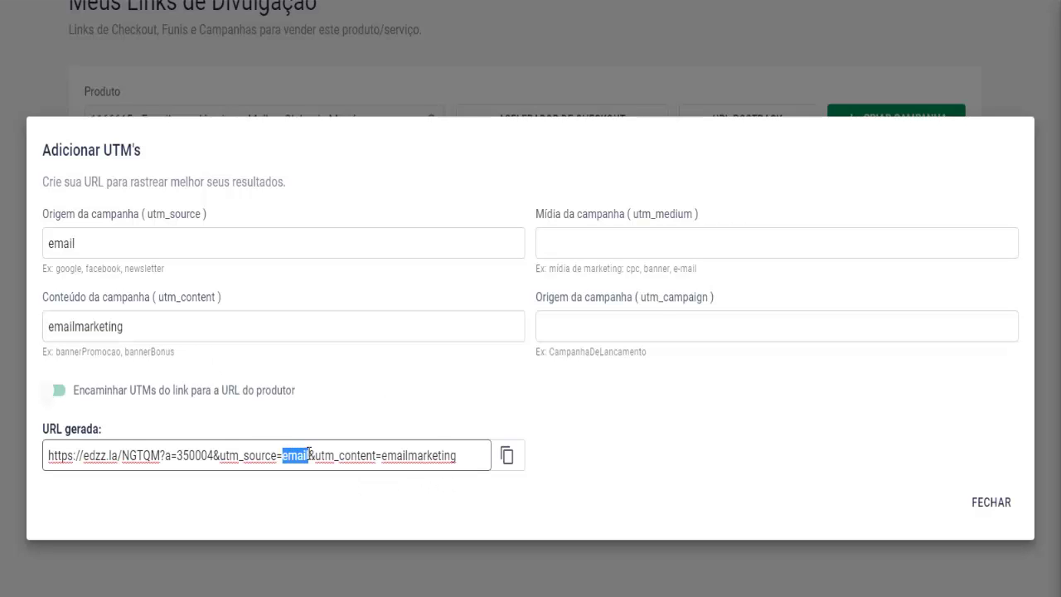
drag(381, 455, 461, 455)
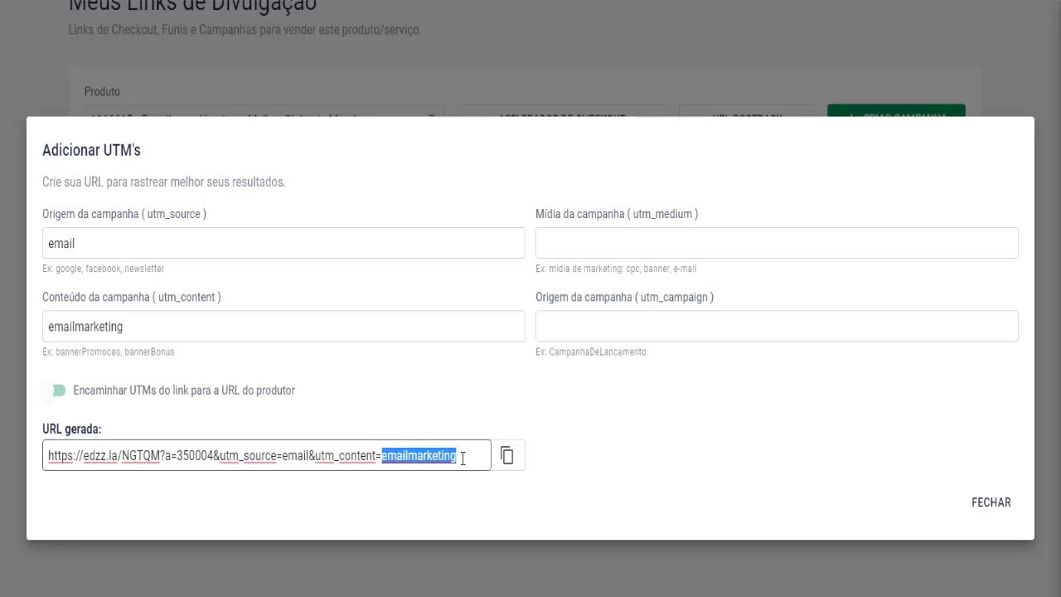
- Change utm_source to emailmarketing and utm_content to email01
click(51, 240)
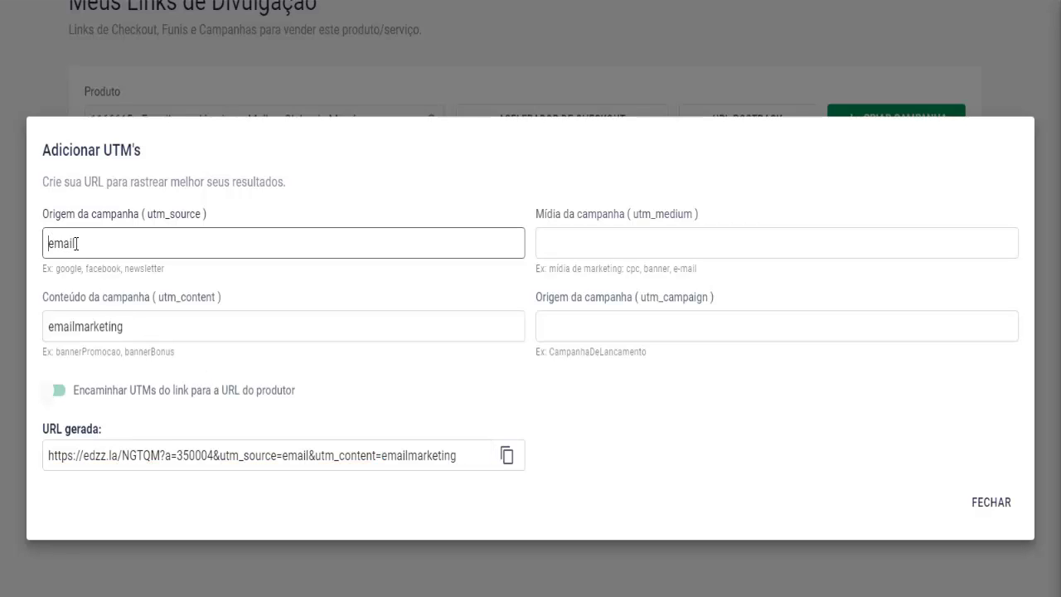
text(mark)
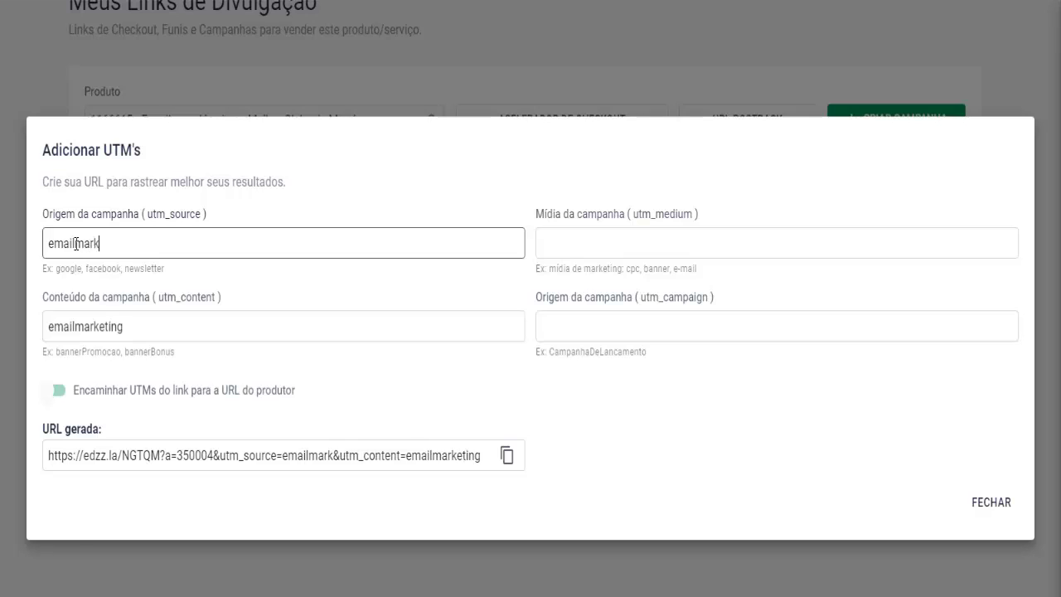
text(eting)
double_click(135, 326)
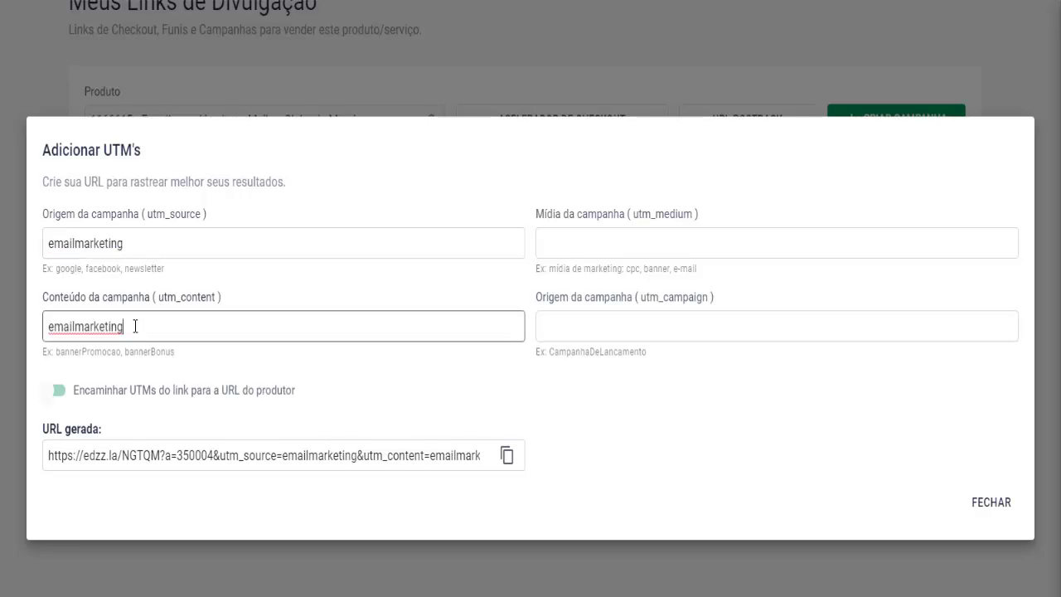
text(email)
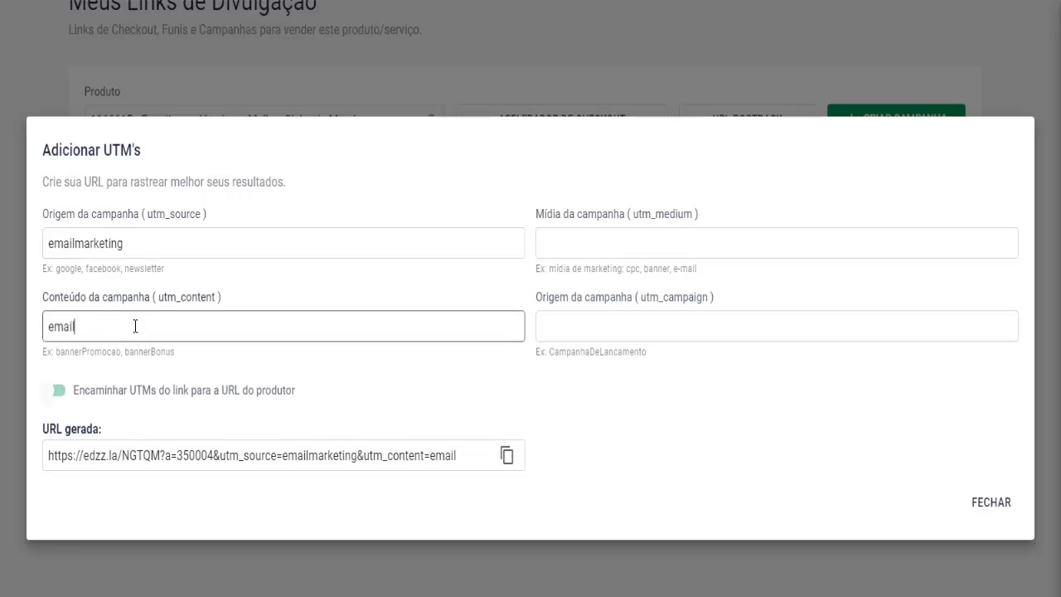
text(01)
double_click(87, 326)
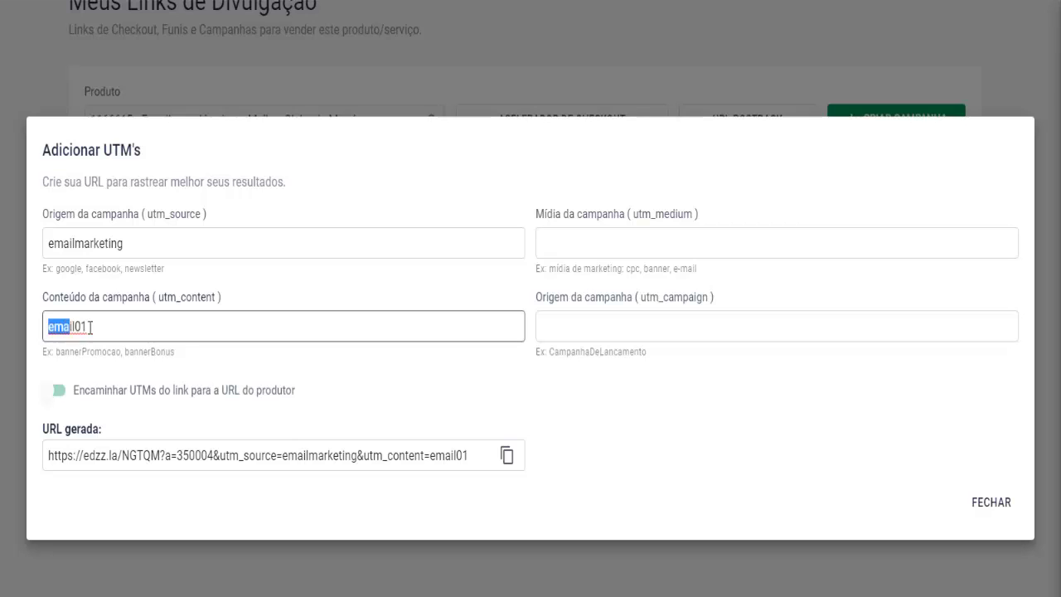
drag(49, 326, 93, 328)
click(93, 327)
double_click(93, 327)
click(93, 328)
- Copy the generated emailmarketing/email01 NGTQM link and launch Notepad
click(288, 460)
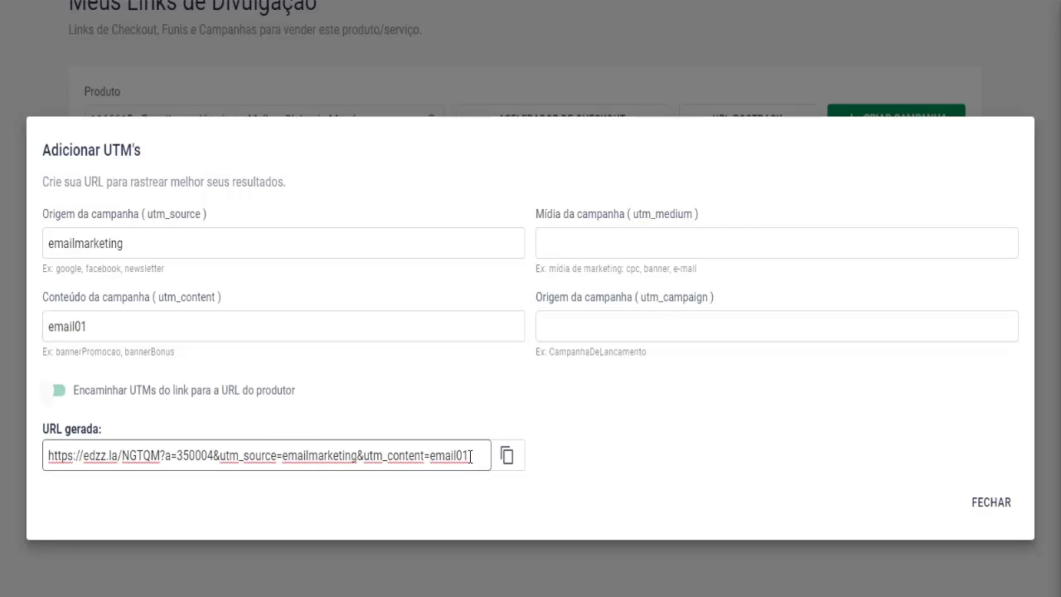
drag(469, 456, 462, 457)
click(466, 455)
drag(470, 455, 465, 457)
triple_click(466, 455)
right_click(460, 457)
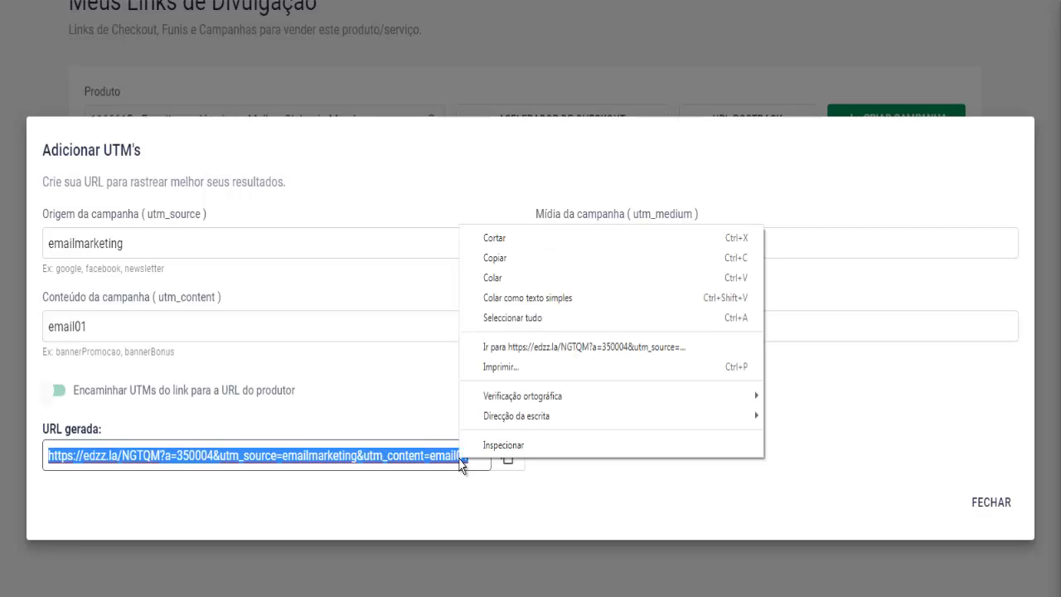
click(497, 260)
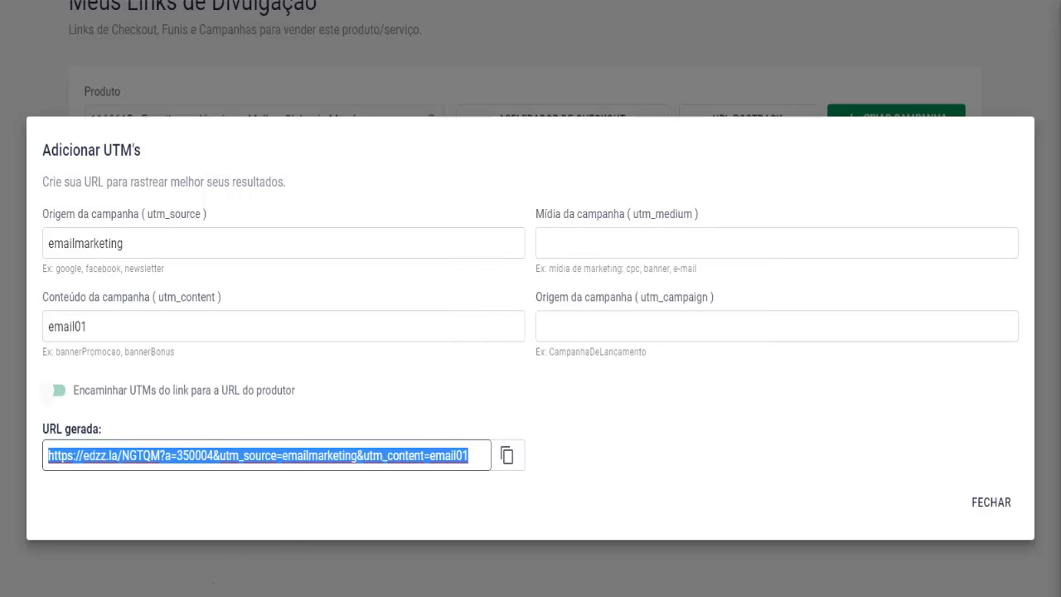
key(super)
click(56, 297)
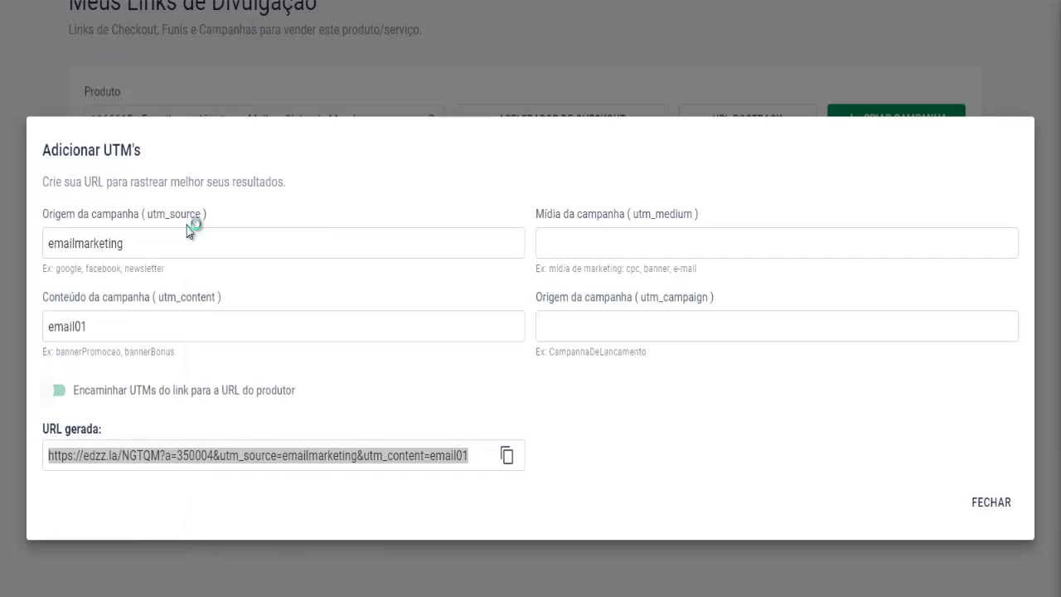
- Paste the link into Notepad and edit its ending to utm_content=email03
right_click(255, 179)
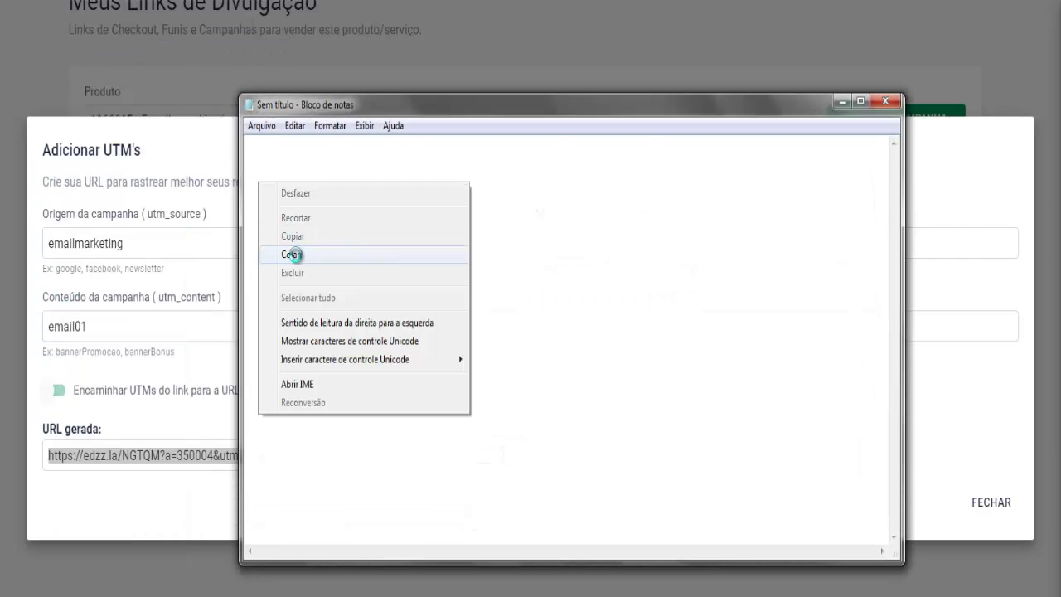
click(292, 255)
text(2)
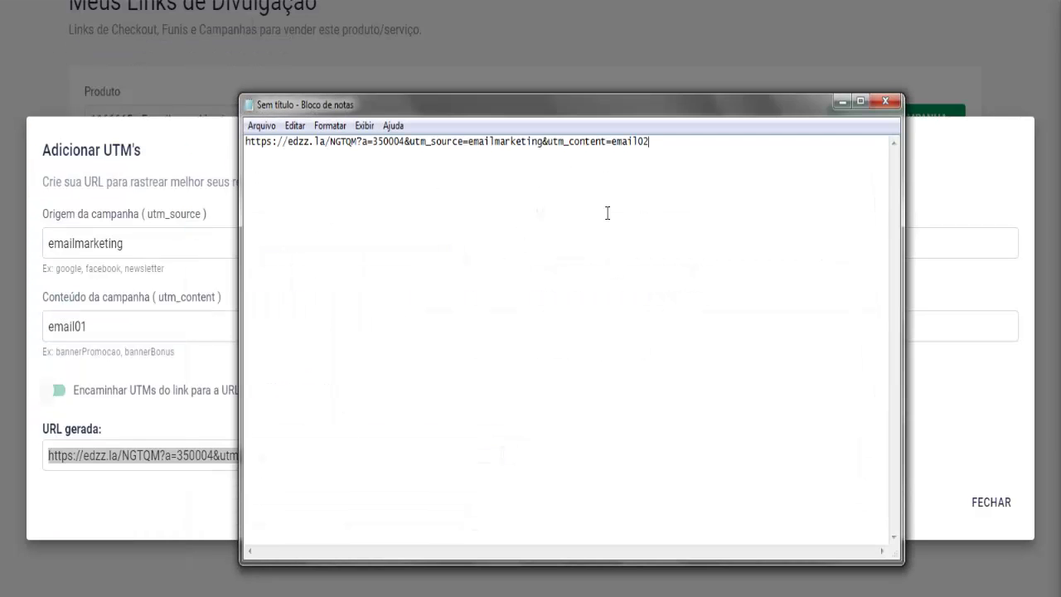
drag(651, 141, 638, 142)
click(652, 144)
text(3)
drag(652, 144, 242, 143)
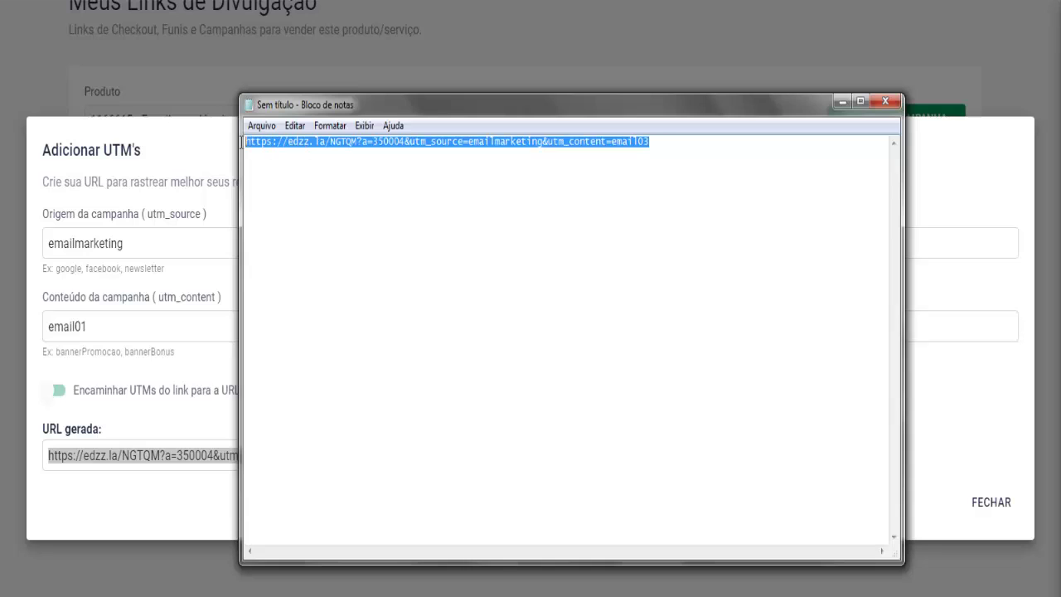
click(213, 156)
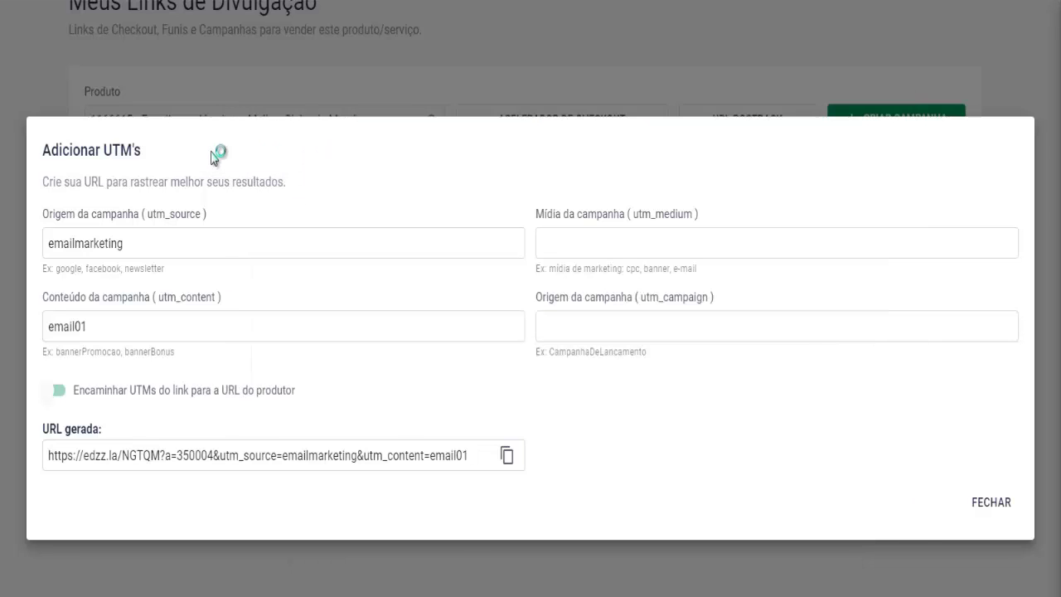